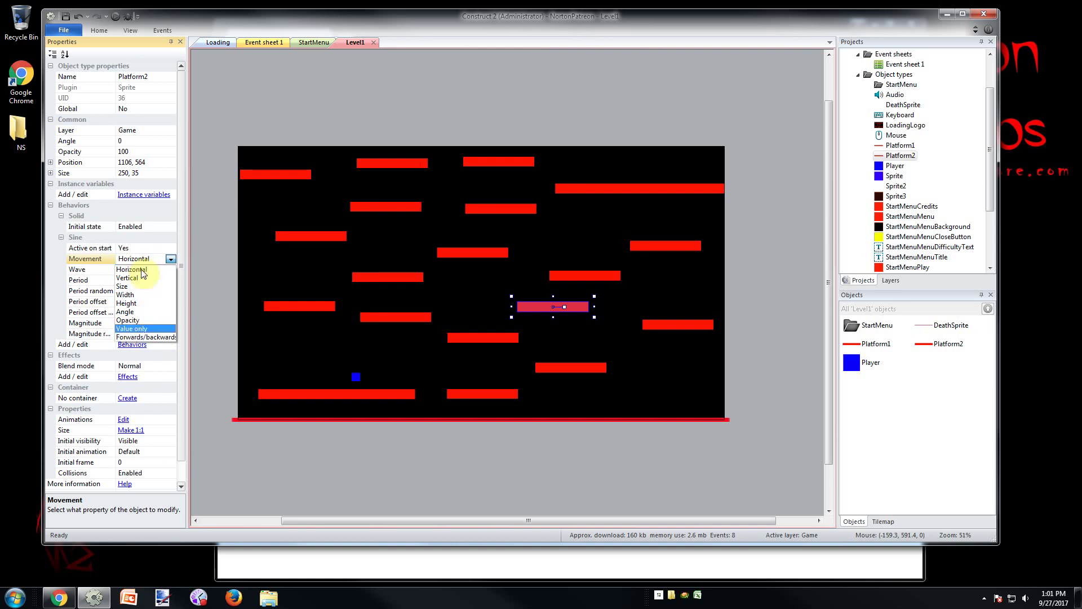
# Step: Review the movement, wave and period properties of the selected Platform2's Sine behavior
pyautogui.click(355, 486)
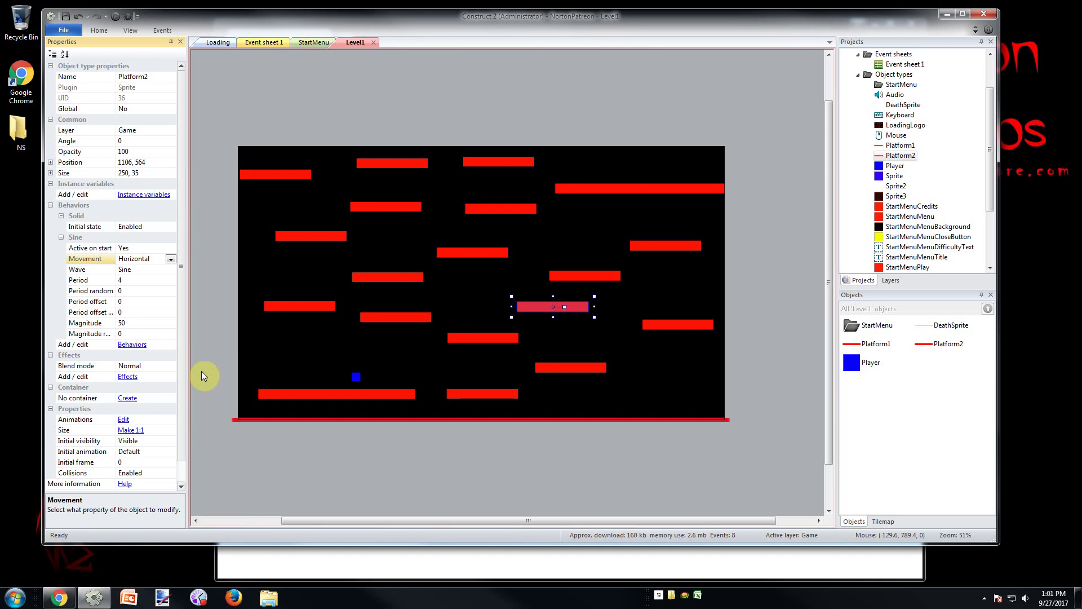
pyautogui.click(126, 271)
pyautogui.click(171, 270)
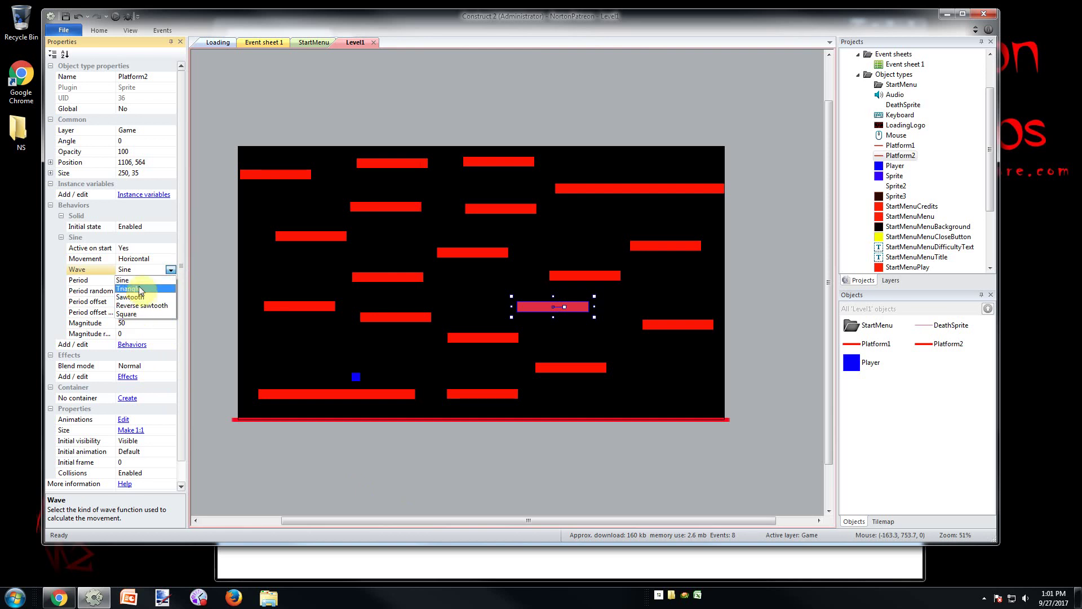
pyautogui.click(88, 283)
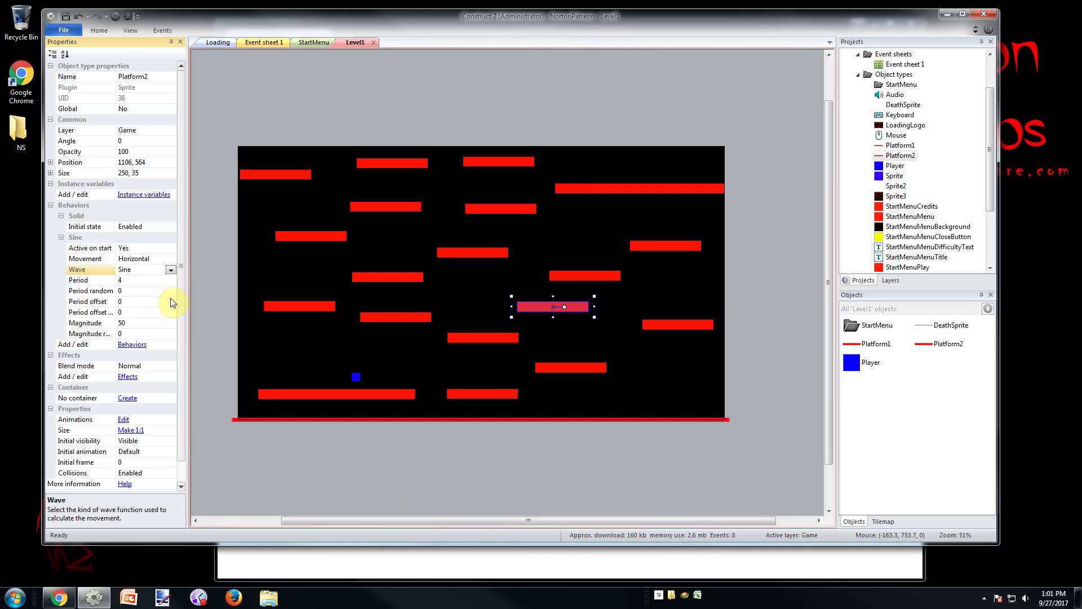
pyautogui.click(106, 282)
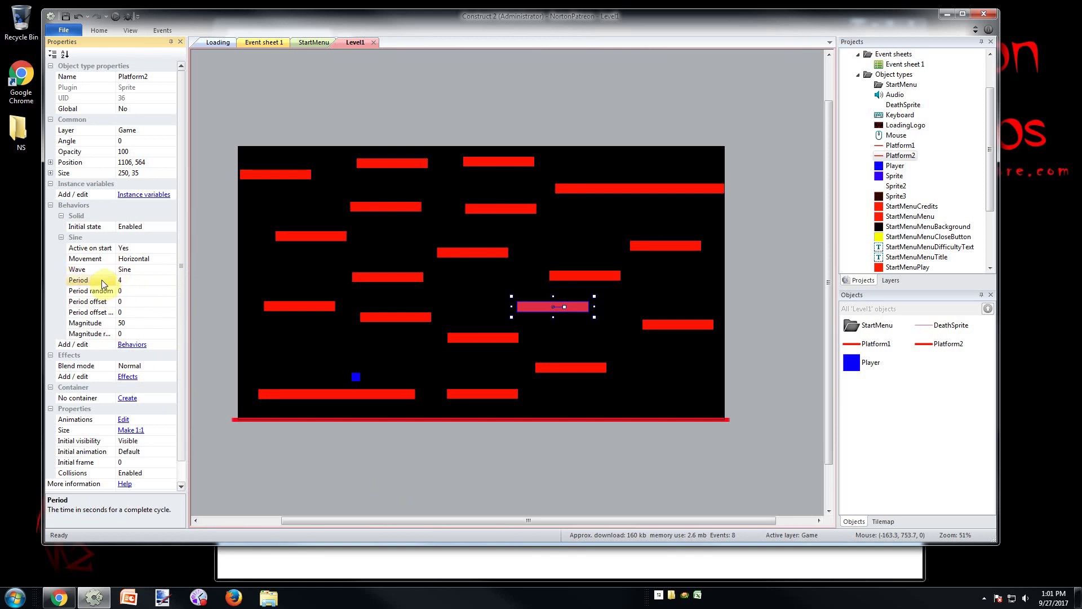
pyautogui.click(150, 282)
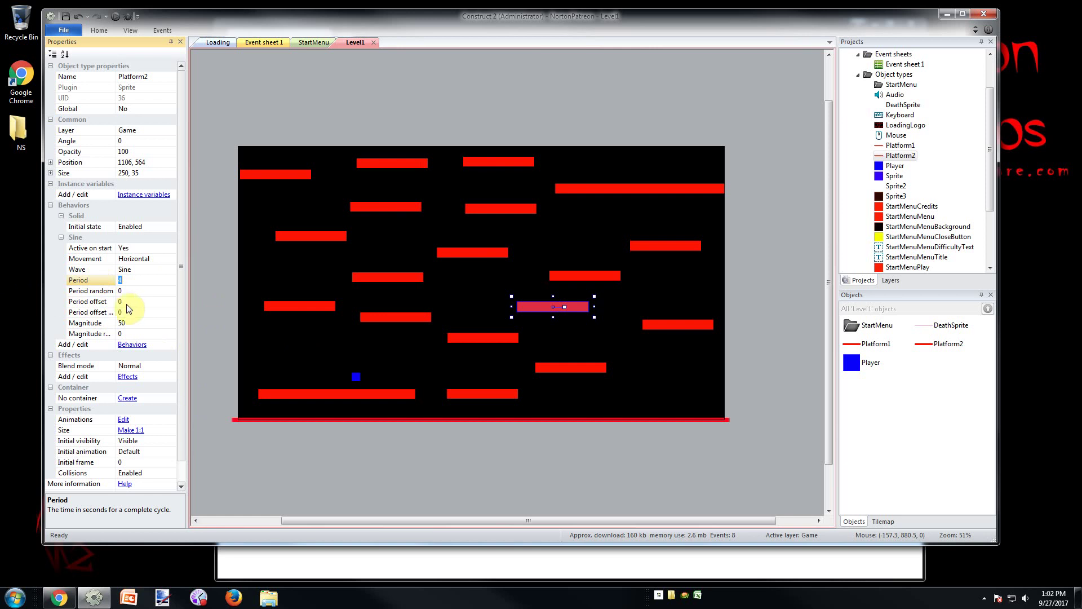
# Step: Read the descriptions of Platform2's Sine period random, period offset and magnitude properties
pyautogui.click(107, 290)
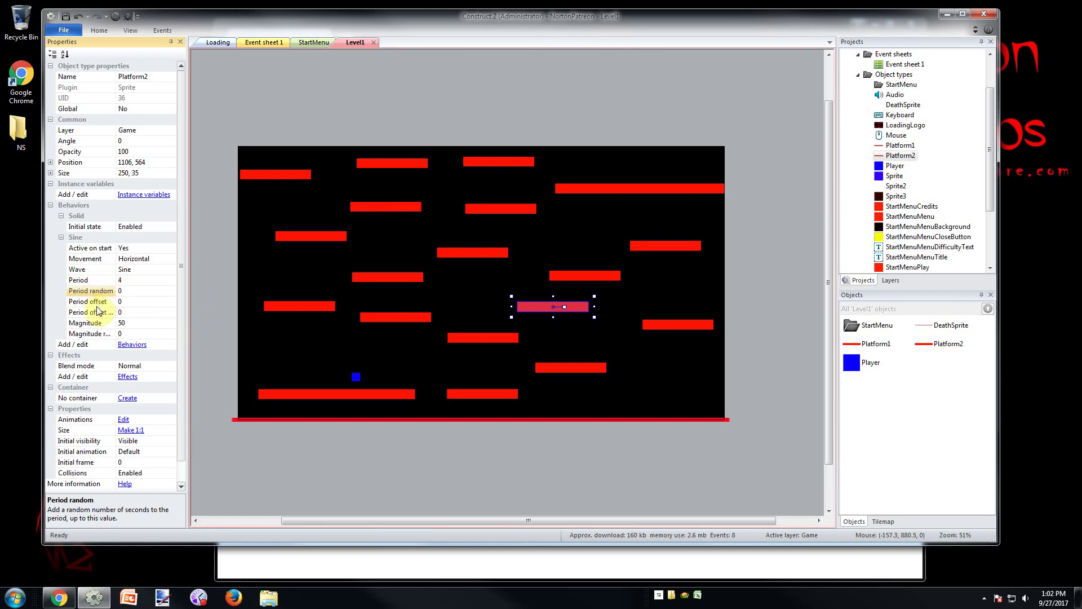
pyautogui.click(99, 303)
pyautogui.click(101, 292)
pyautogui.click(100, 304)
pyautogui.click(101, 294)
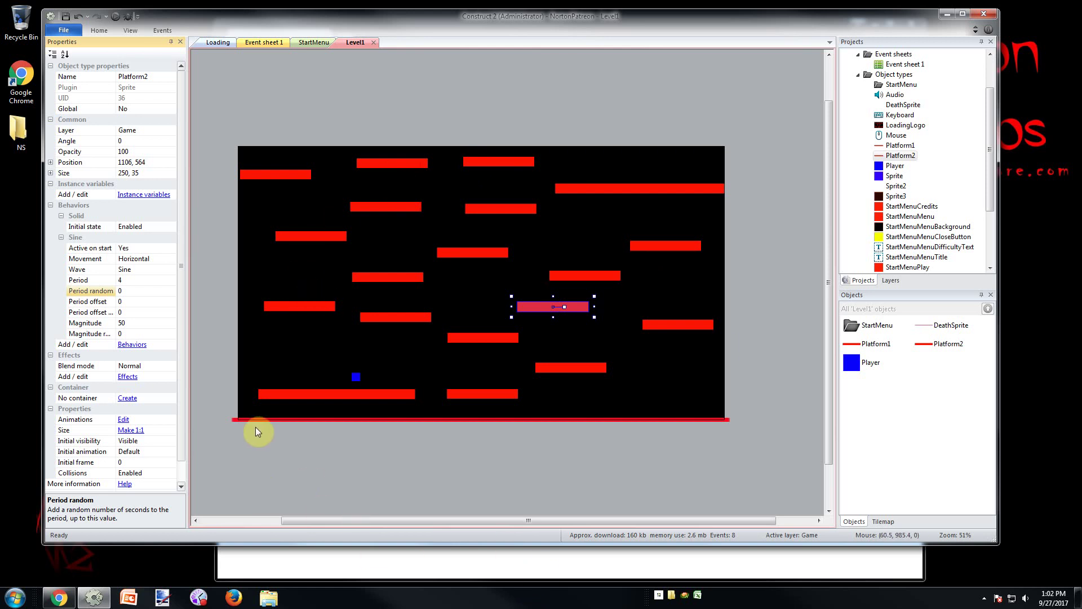
pyautogui.click(86, 302)
pyautogui.click(90, 323)
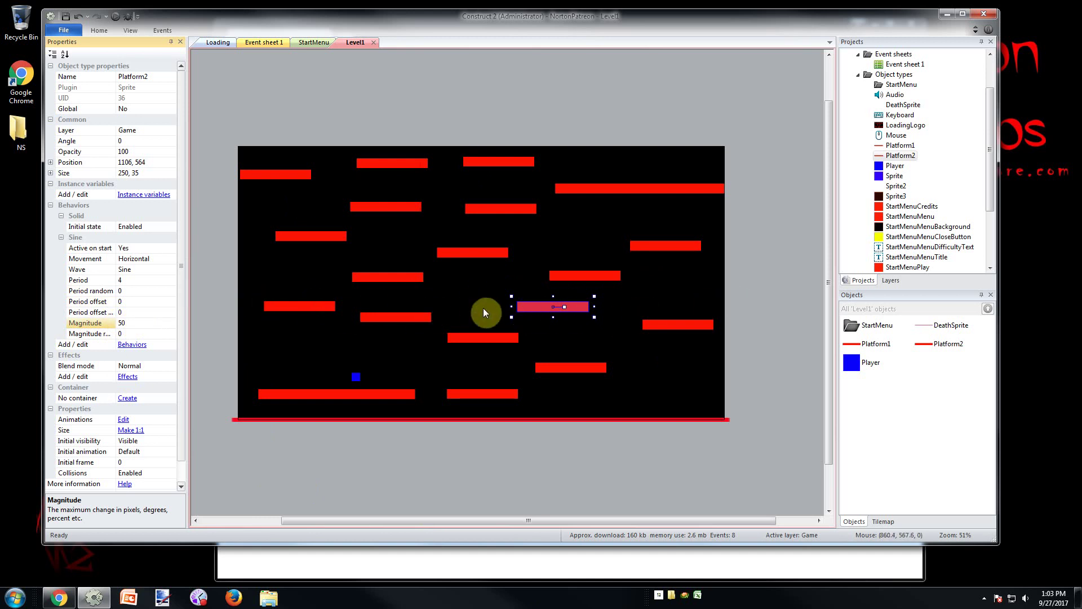
# Step: Preview Level1 in the browser, jump the player across the platforms to test the moving one, and close the preview
pyautogui.click(415, 445)
pyautogui.click(116, 16)
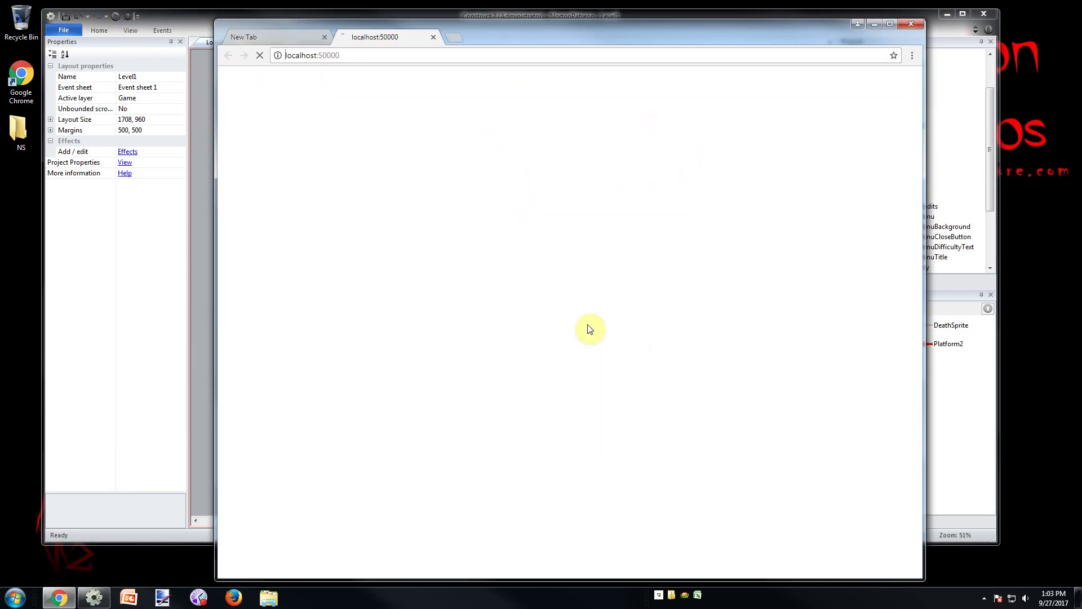
pyautogui.press('Right')
pyautogui.press('Up')
pyautogui.press('Right')
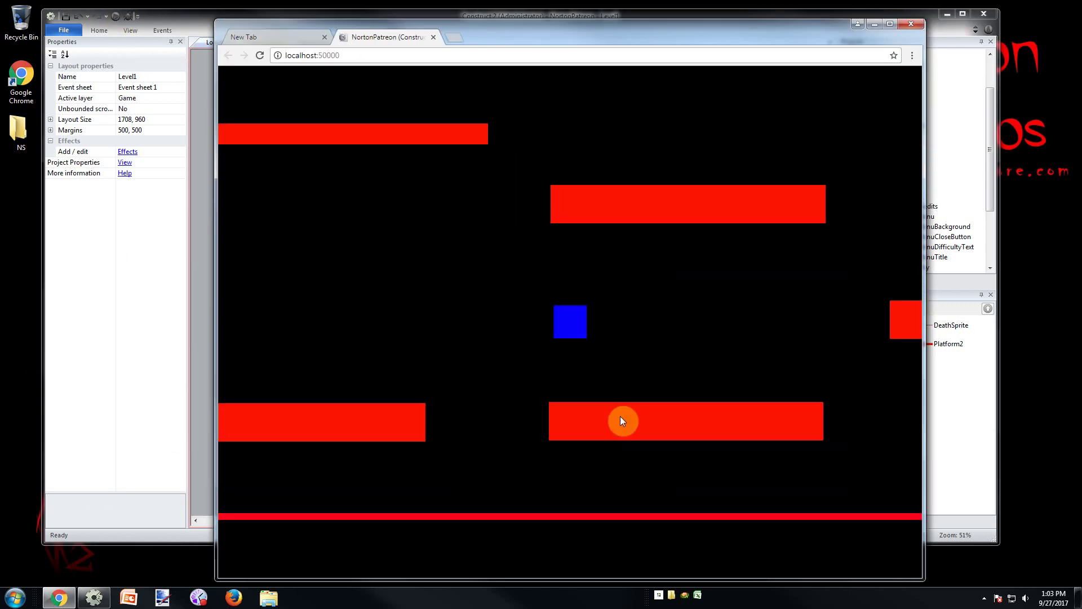
pyautogui.press('Up')
pyautogui.press('Left')
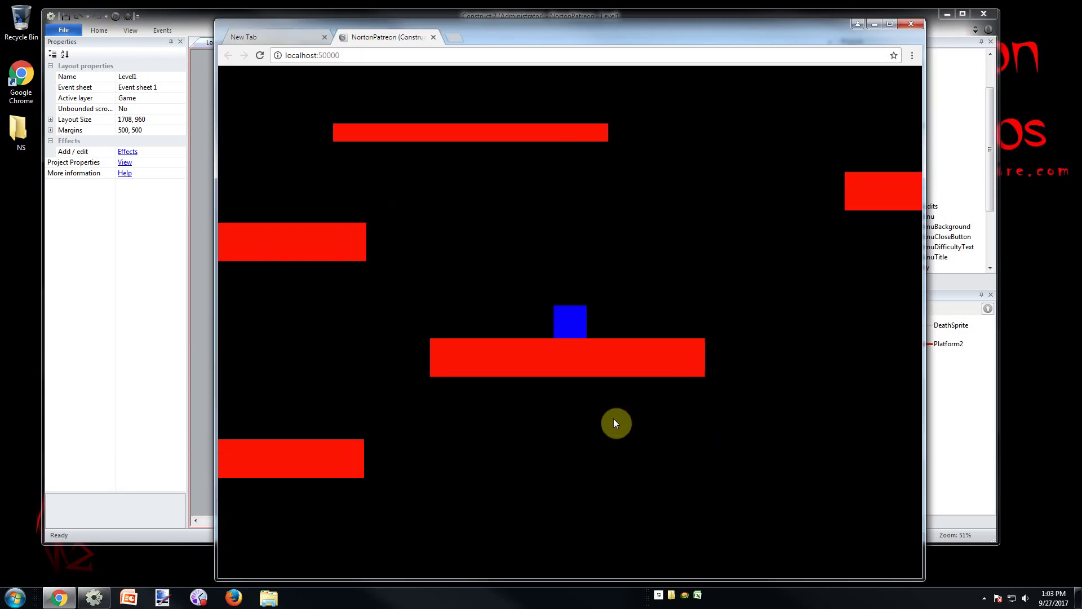
pyautogui.press('Up')
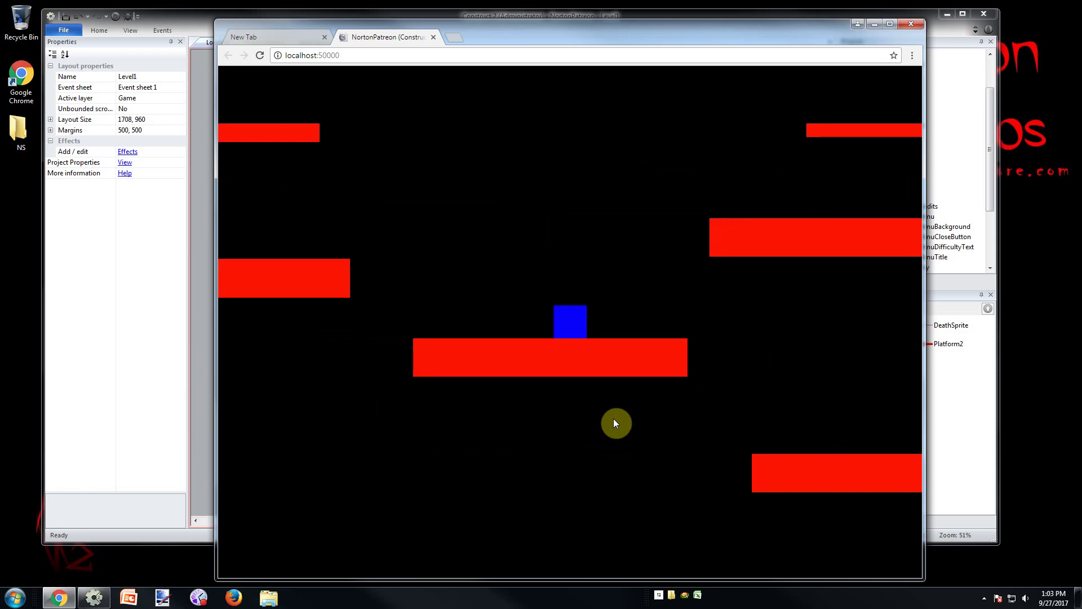
pyautogui.click(433, 37)
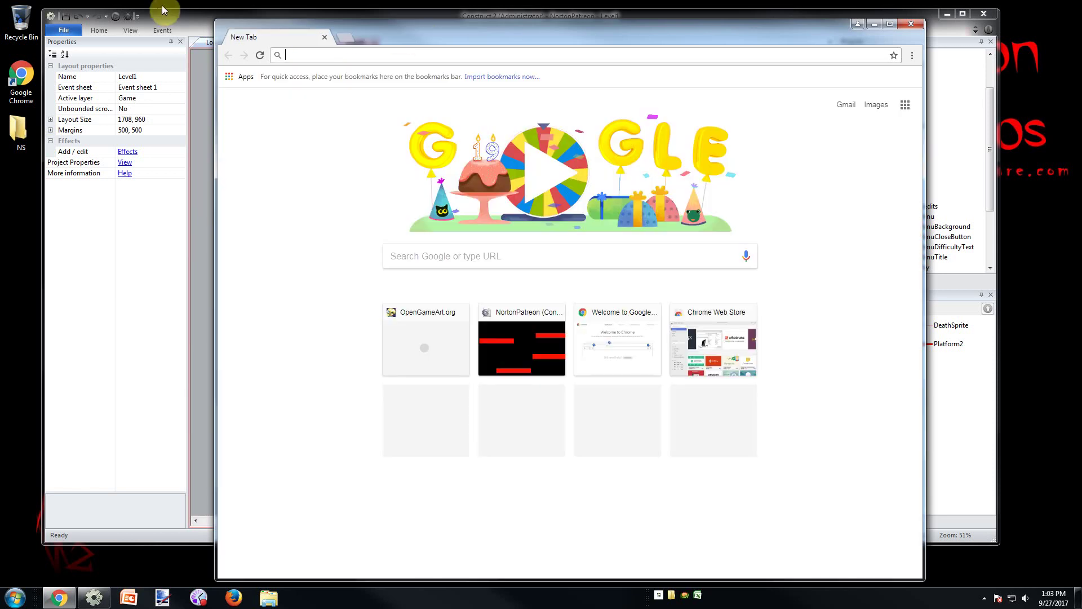
# Step: Set the Sine magnitude of Platform2 to 200 in the Level1 layout
pyautogui.click(164, 14)
pyautogui.click(563, 306)
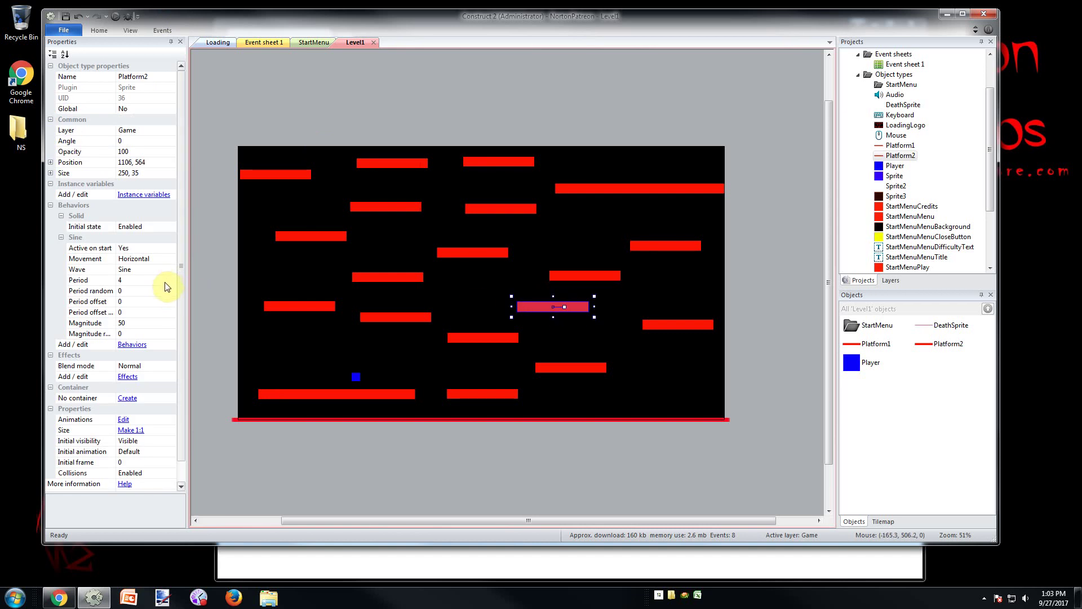
pyautogui.click(163, 324)
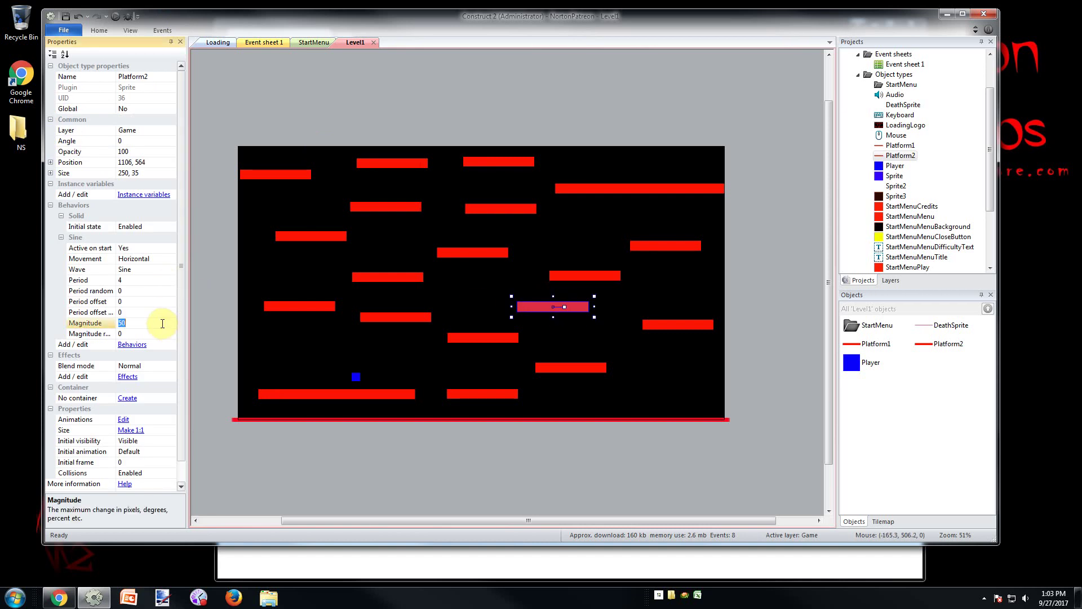
pyautogui.write('200')
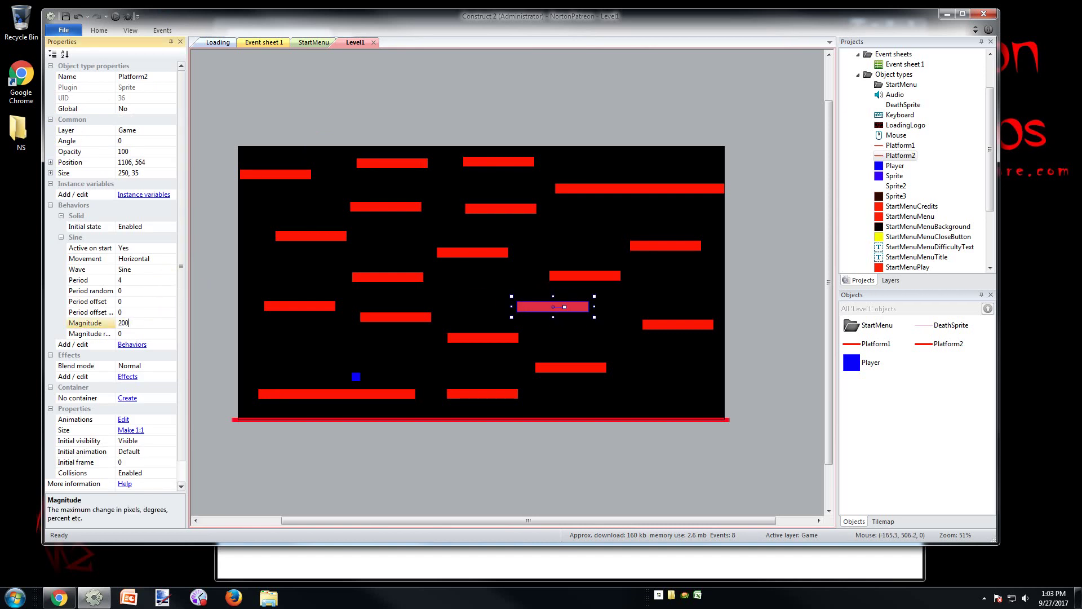
# Step: Preview Level1 again, play across the platforms to test Platform2's wider movement, and close the preview
pyautogui.click(115, 16)
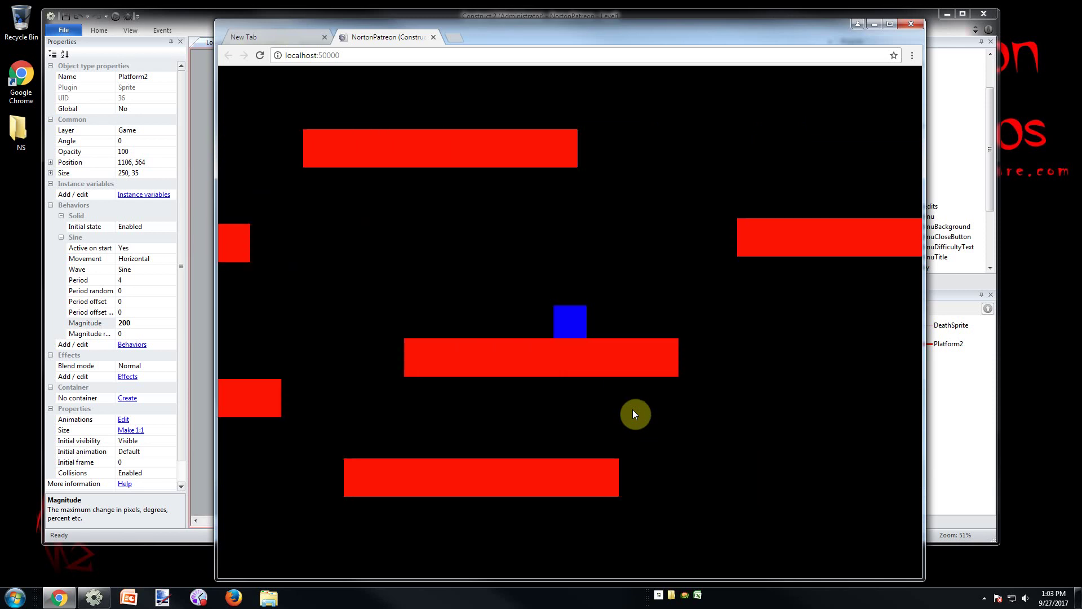
pyautogui.click(632, 410)
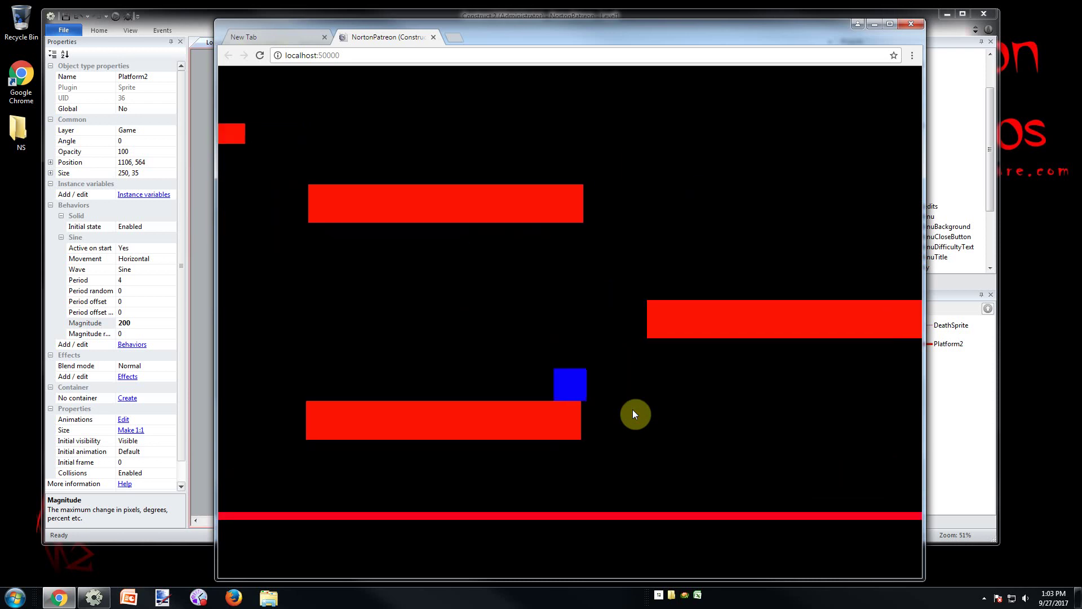
pyautogui.click(632, 410)
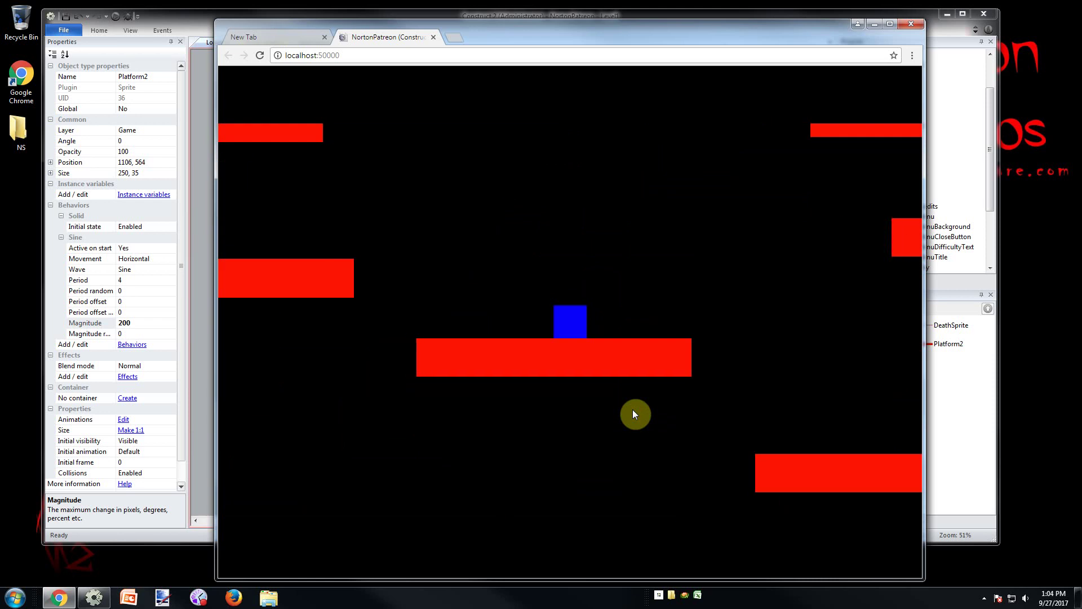
pyautogui.press('Up')
pyautogui.press('Right')
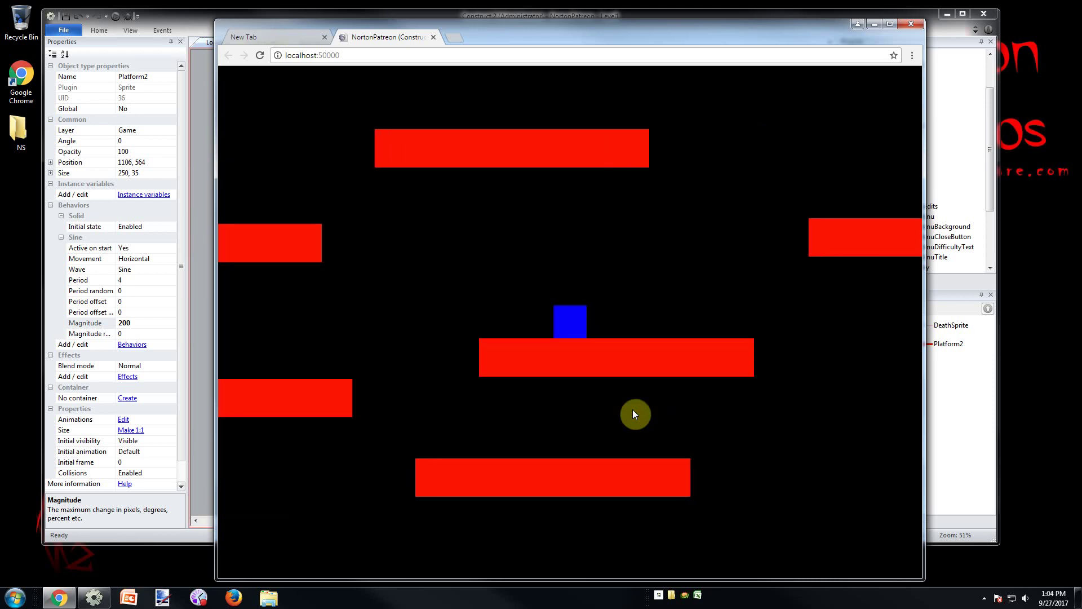
pyautogui.press('Up')
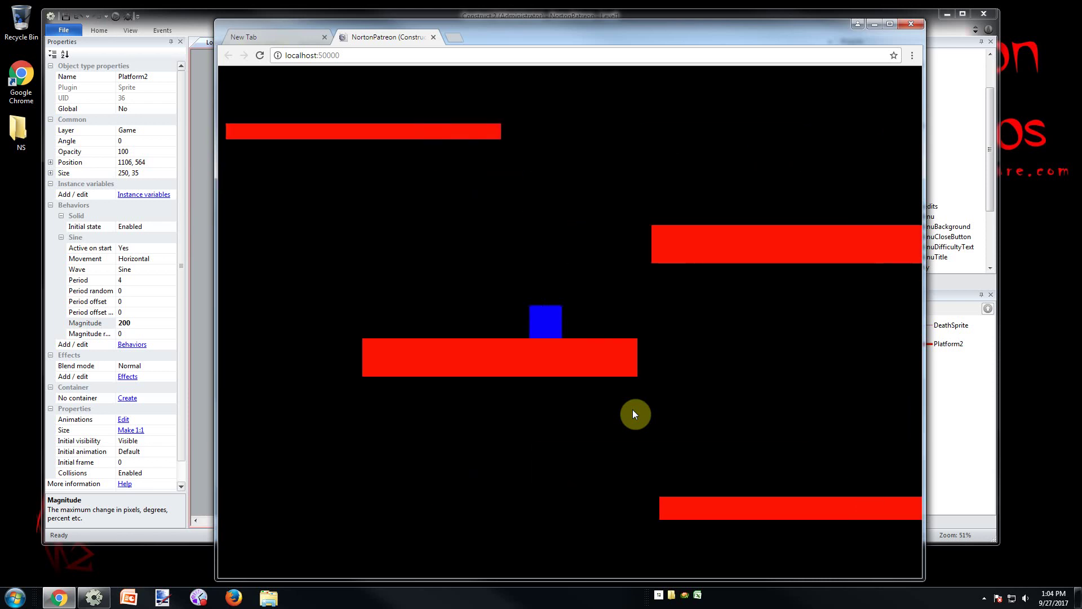
pyautogui.press('Up')
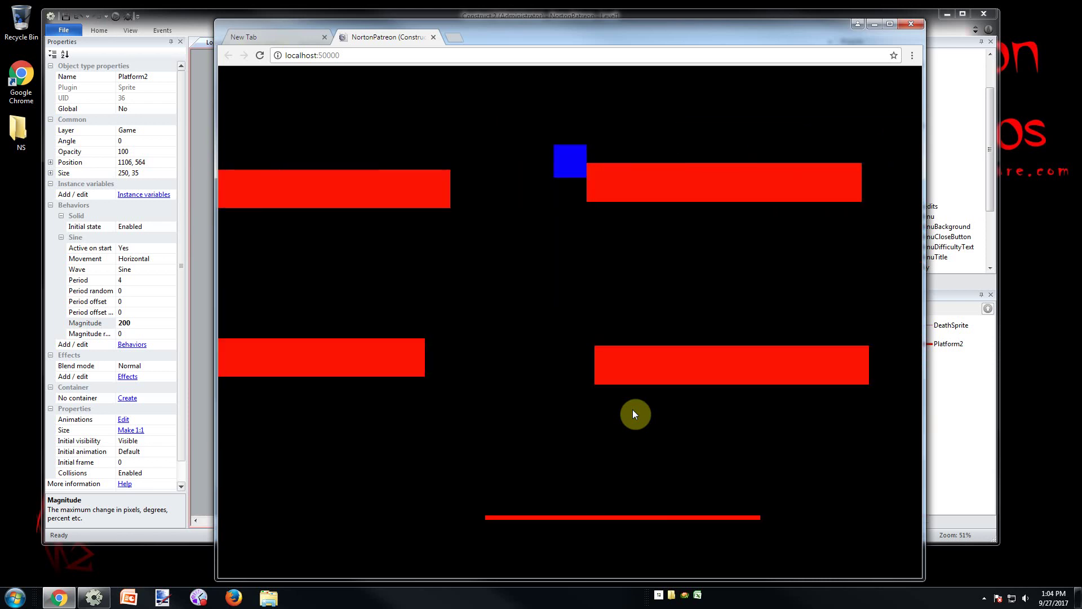
pyautogui.press('Up')
pyautogui.press('Right')
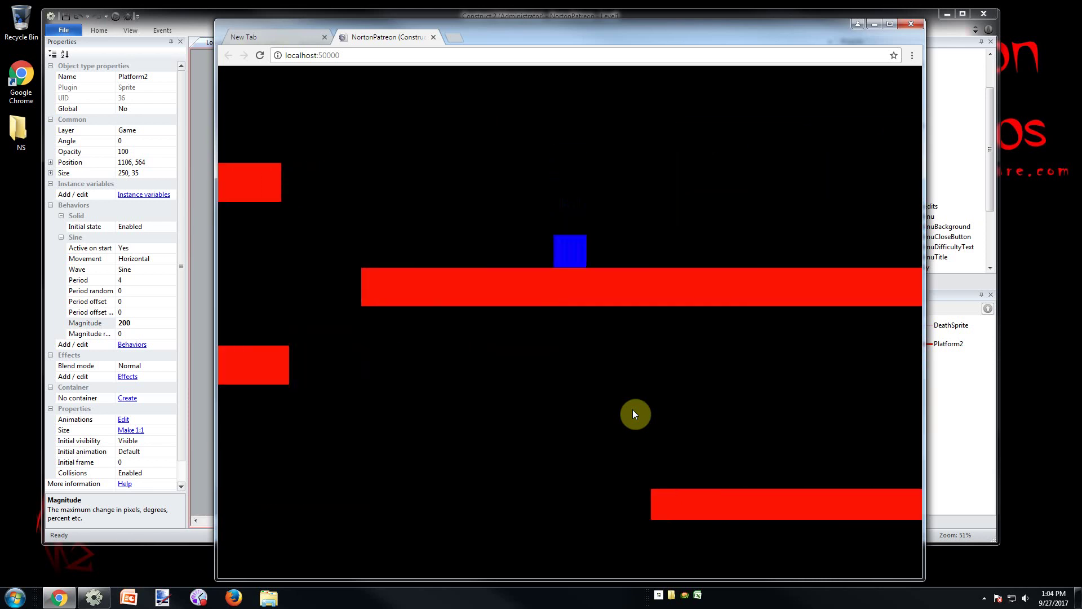
pyautogui.press('Up')
pyautogui.click(433, 37)
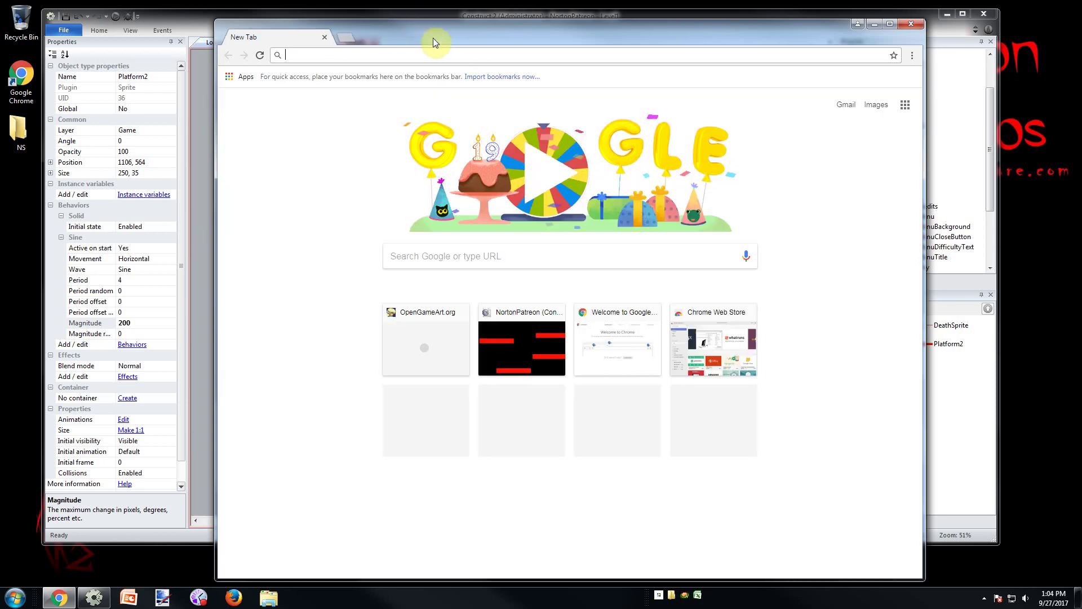
# Step: Check the Player's properties in the Level1 layout and open Event sheet 1
pyautogui.click(372, 16)
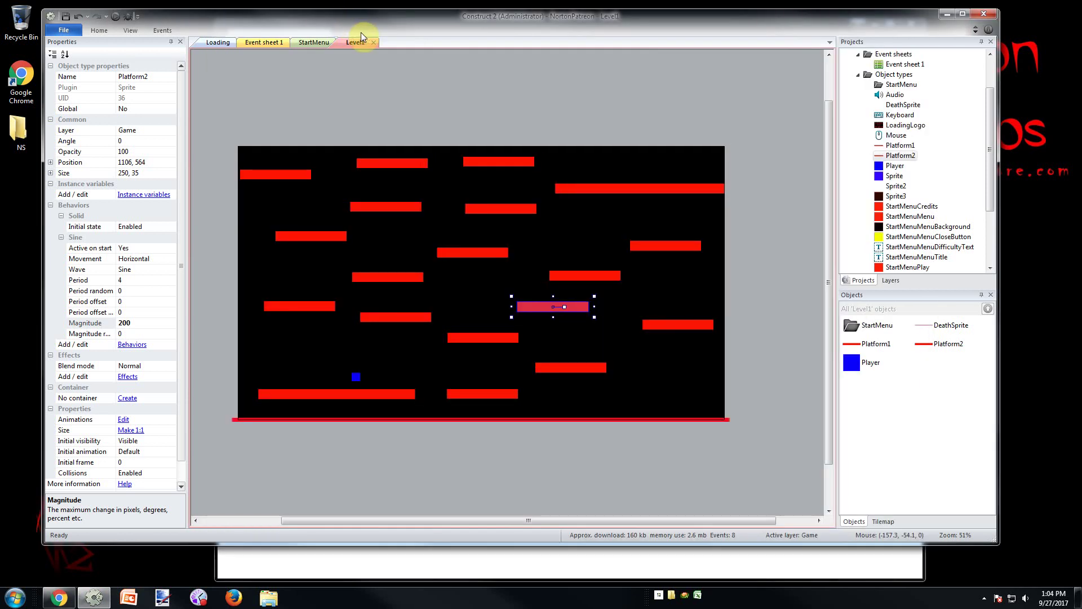
pyautogui.click(455, 91)
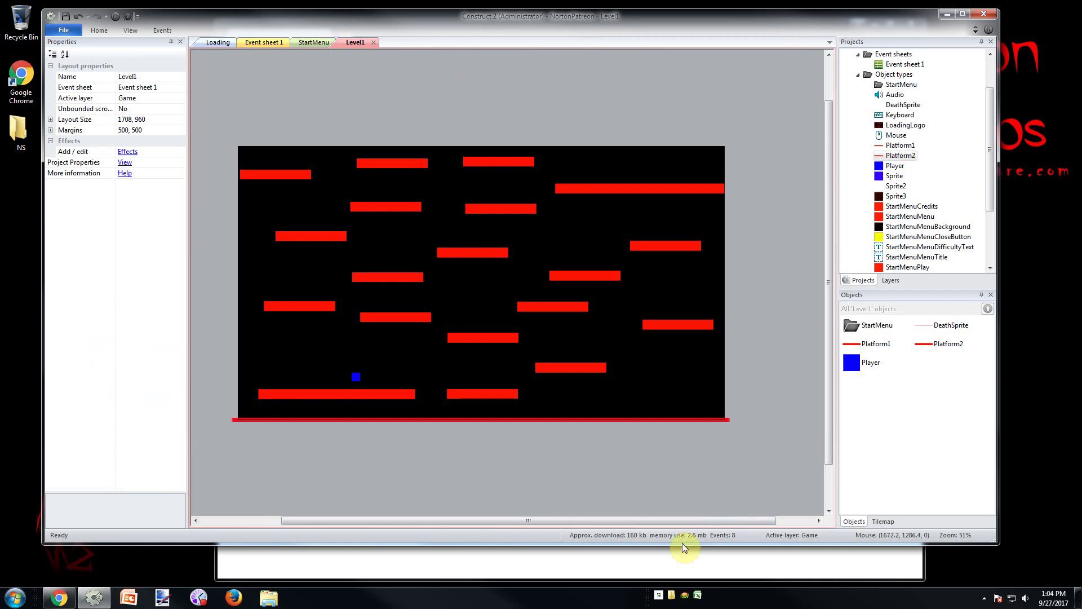
pyautogui.click(358, 379)
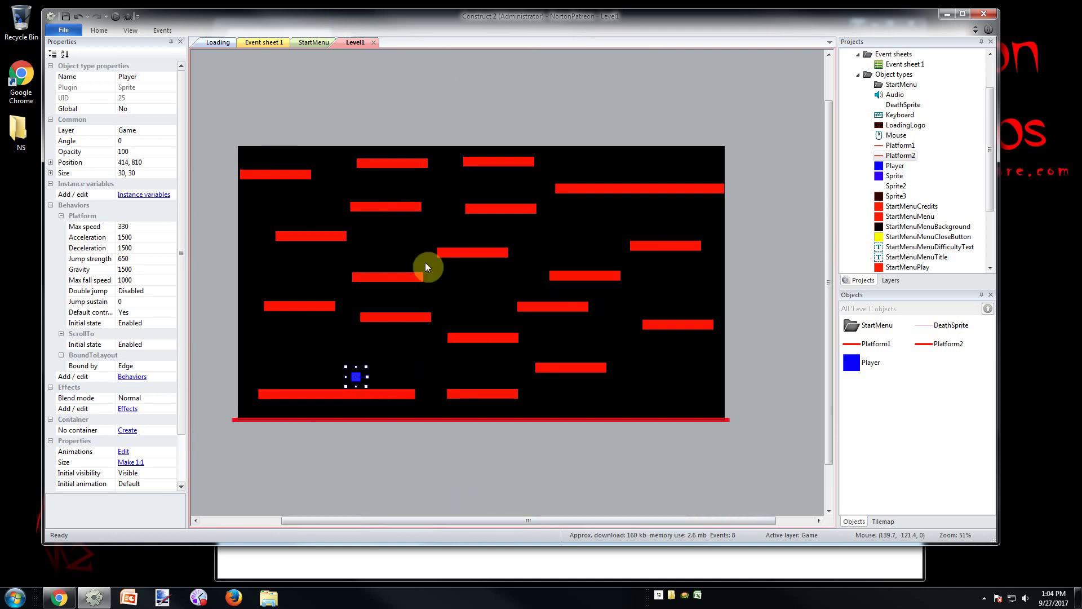
pyautogui.click(409, 478)
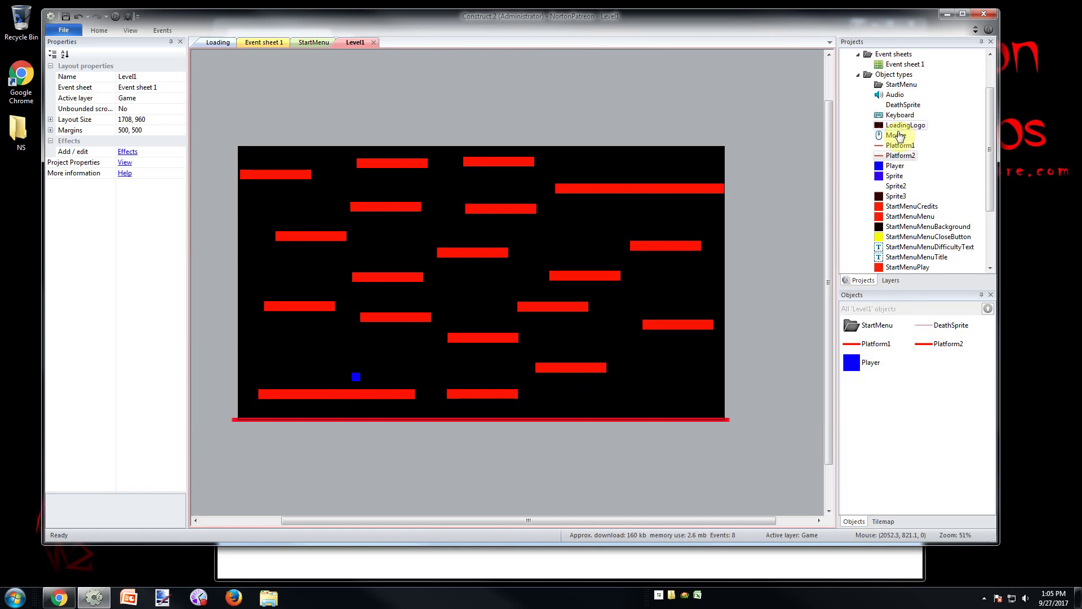
pyautogui.click(895, 167)
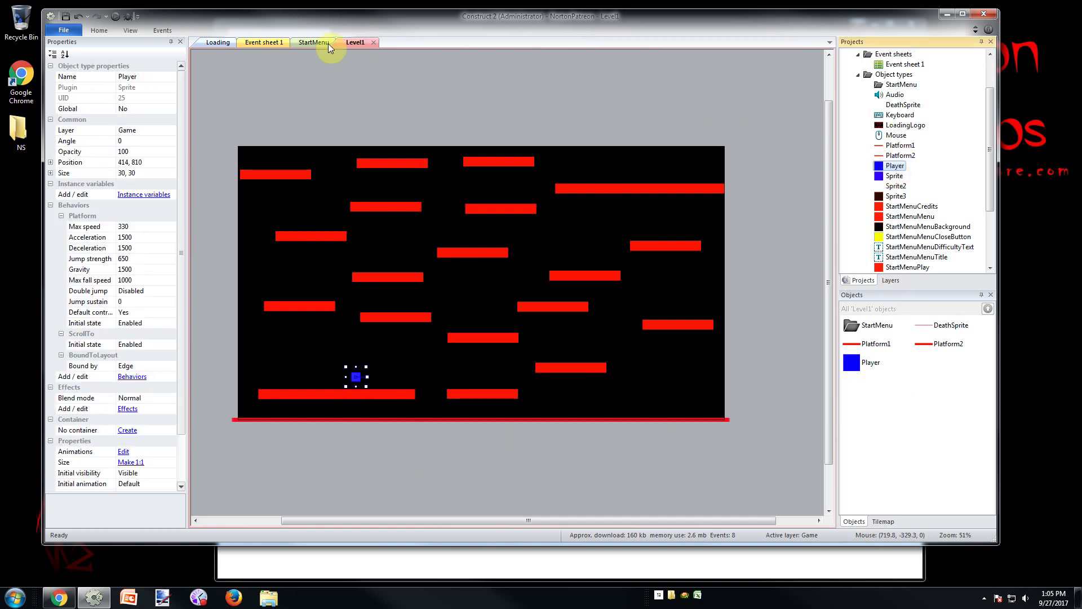
pyautogui.click(280, 43)
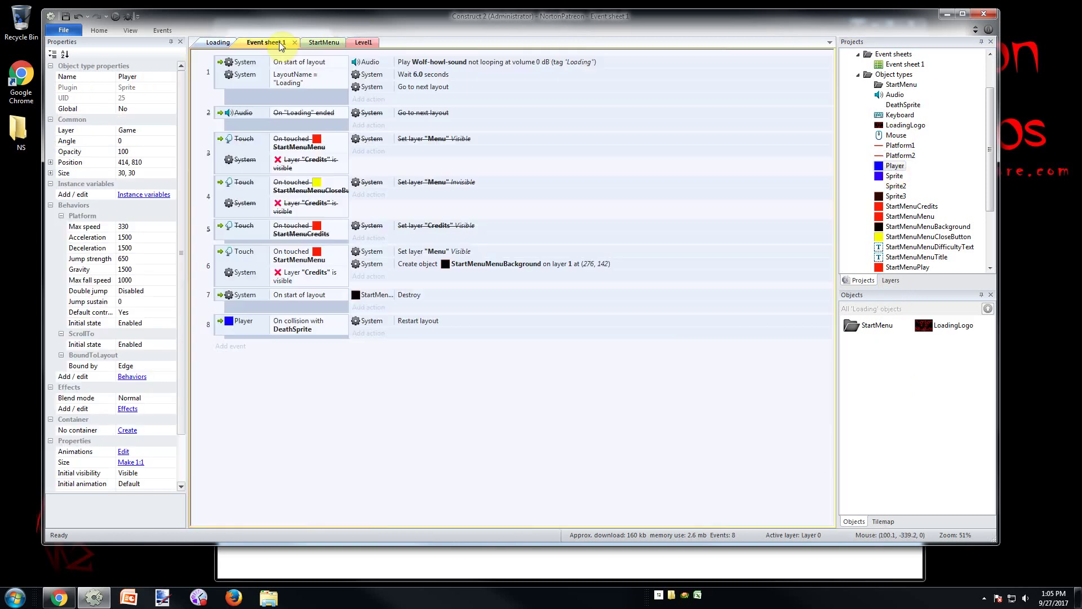
# Step: View the Player's instance variables and the objects available for a new event without adding anything
pyautogui.rightClick(901, 166)
pyautogui.click(933, 200)
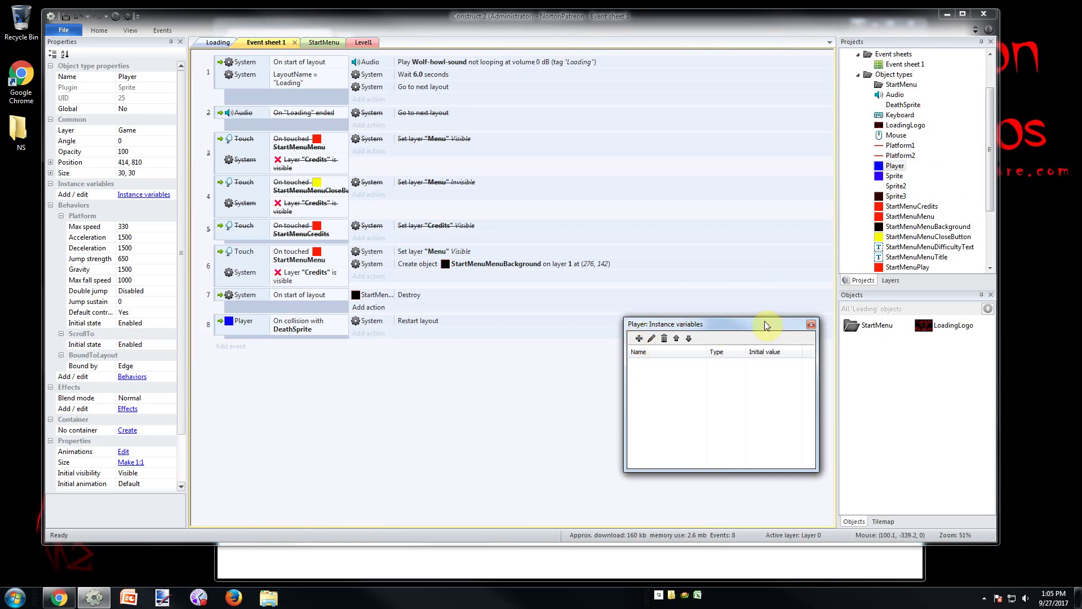
pyautogui.click(811, 324)
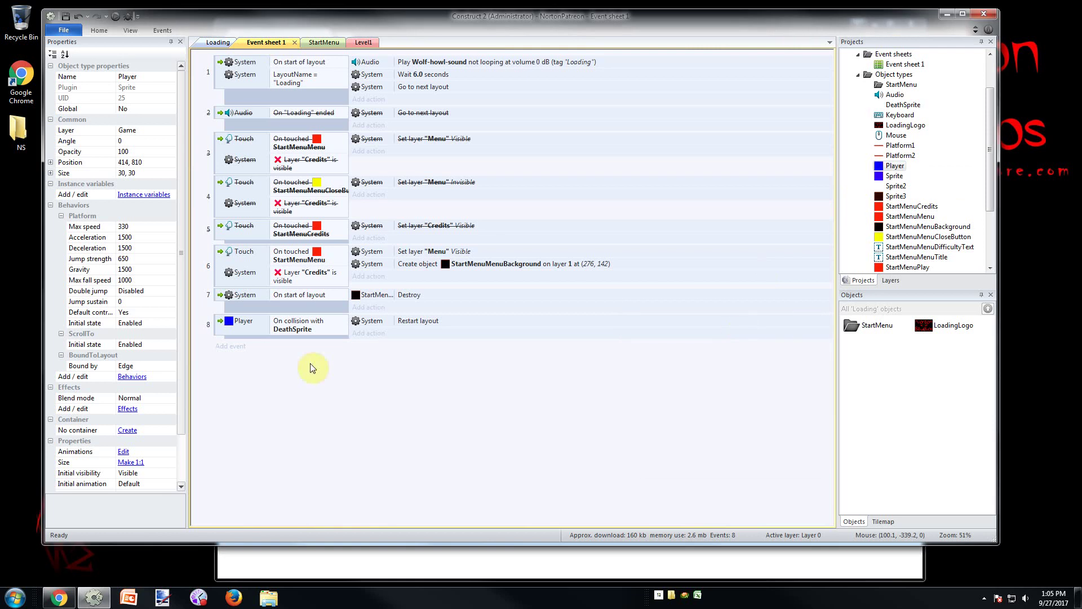
pyautogui.click(229, 347)
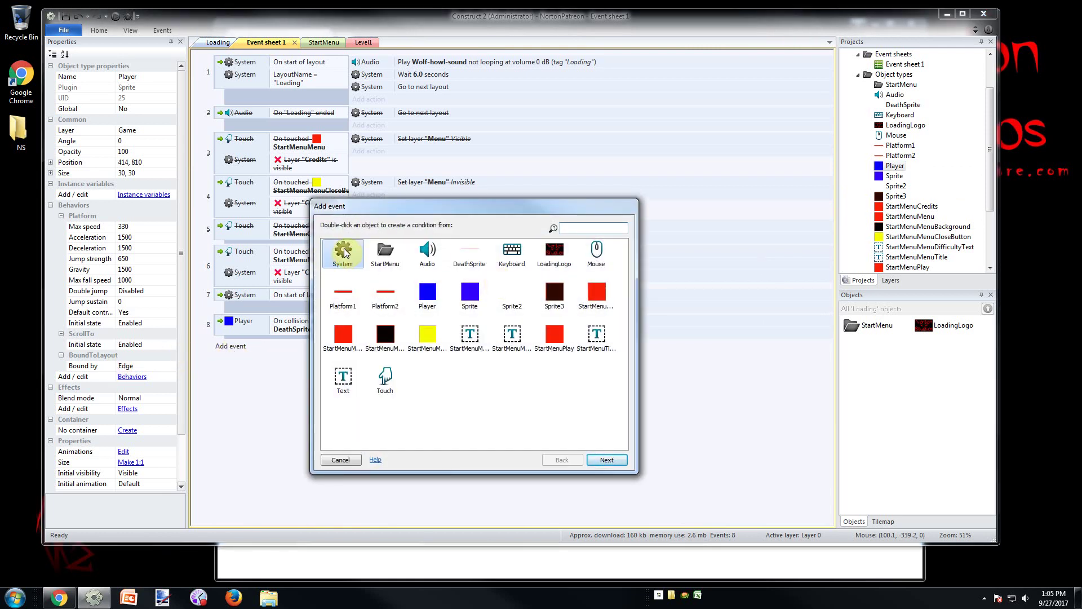
pyautogui.press('Escape')
# Step: Add a global number variable named PlayerHealth with an initial value of 100 to Event sheet 1
pyautogui.rightClick(304, 370)
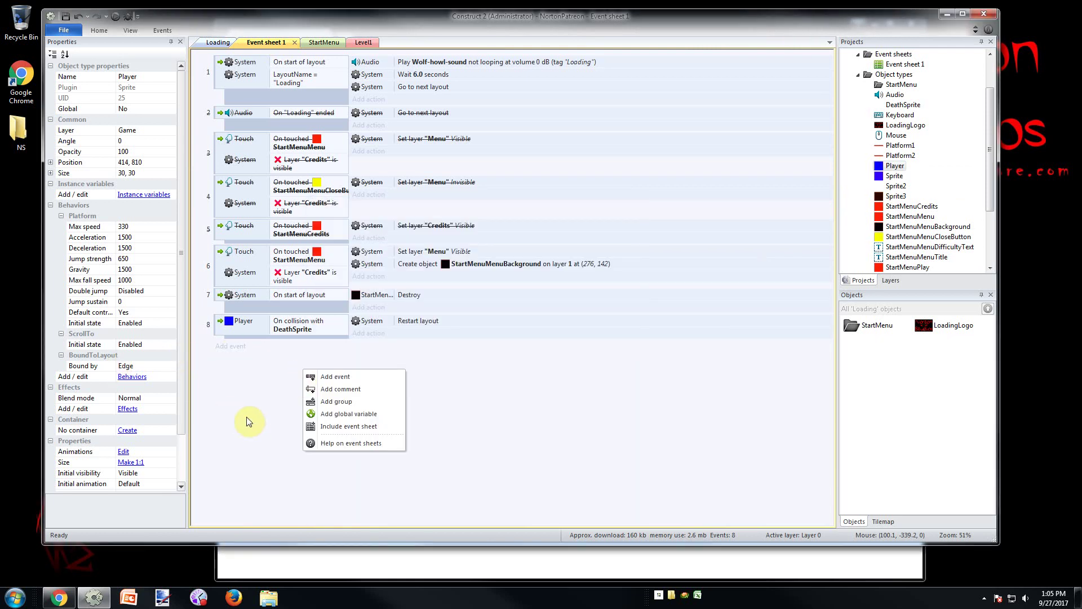
pyautogui.click(338, 414)
pyautogui.click(527, 228)
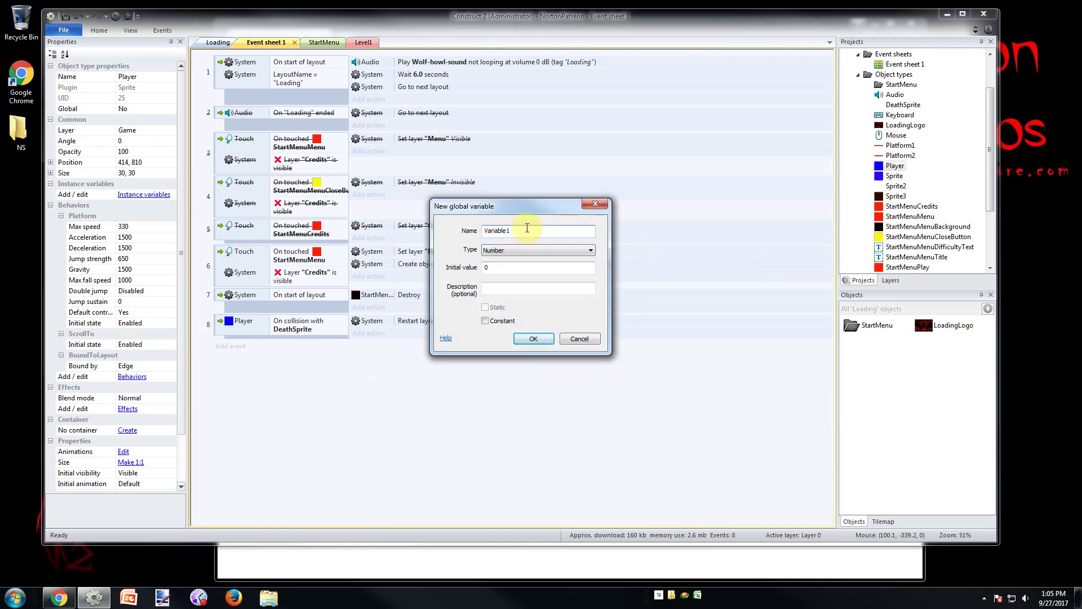
pyautogui.doubleClick(551, 229)
pyautogui.write('g')
pyautogui.write('layerHealth')
pyautogui.press('Tab')
pyautogui.press('Tab')
pyautogui.write('100')
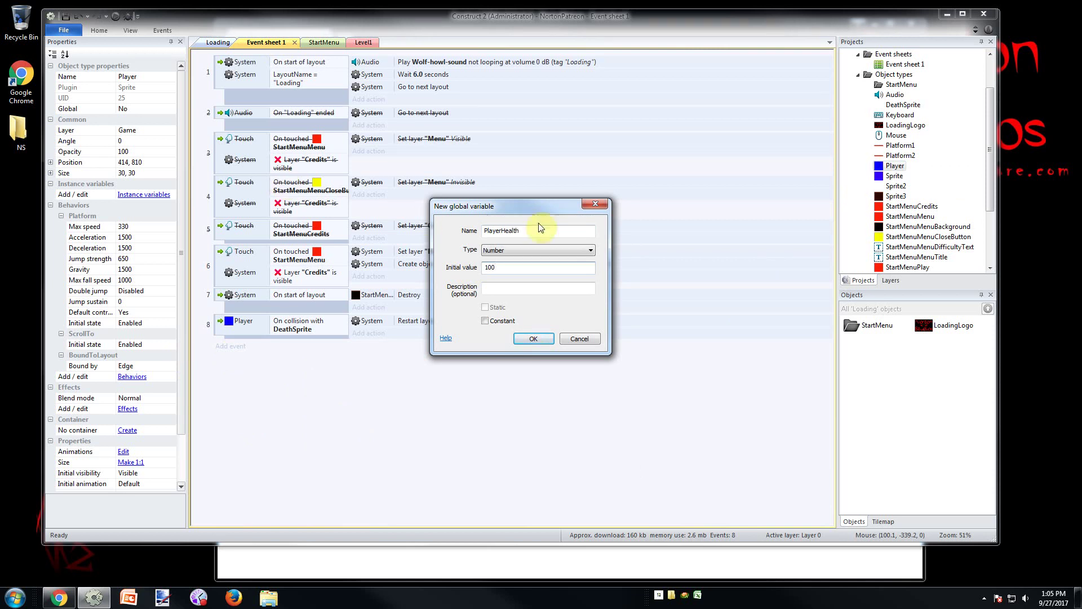
pyautogui.click(537, 339)
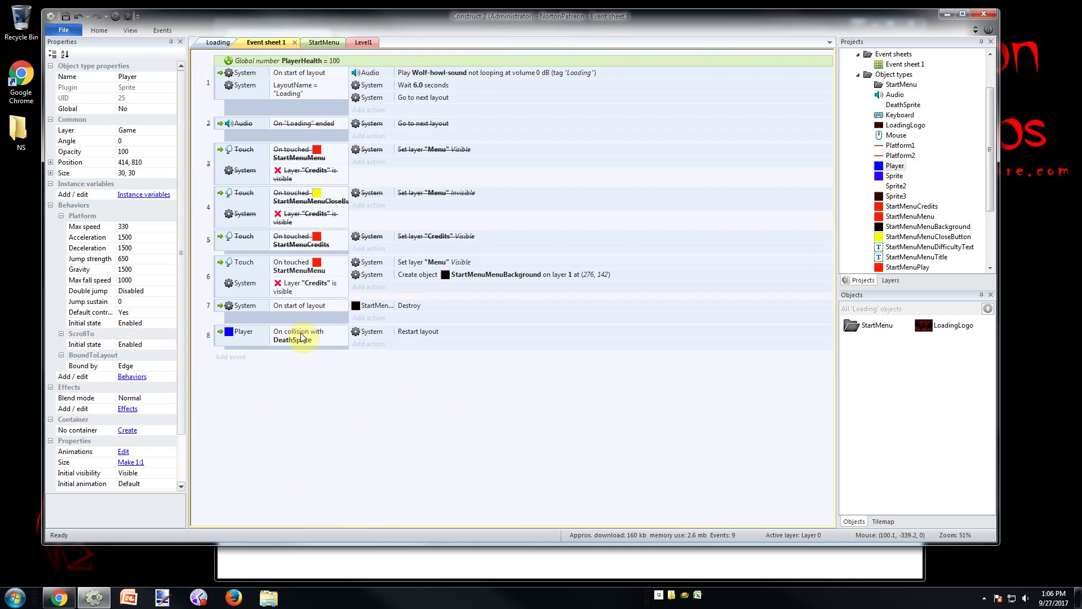
# Step: Turn the event for the Player's collision with DeathSprite into an Or block
pyautogui.rightClick(322, 334)
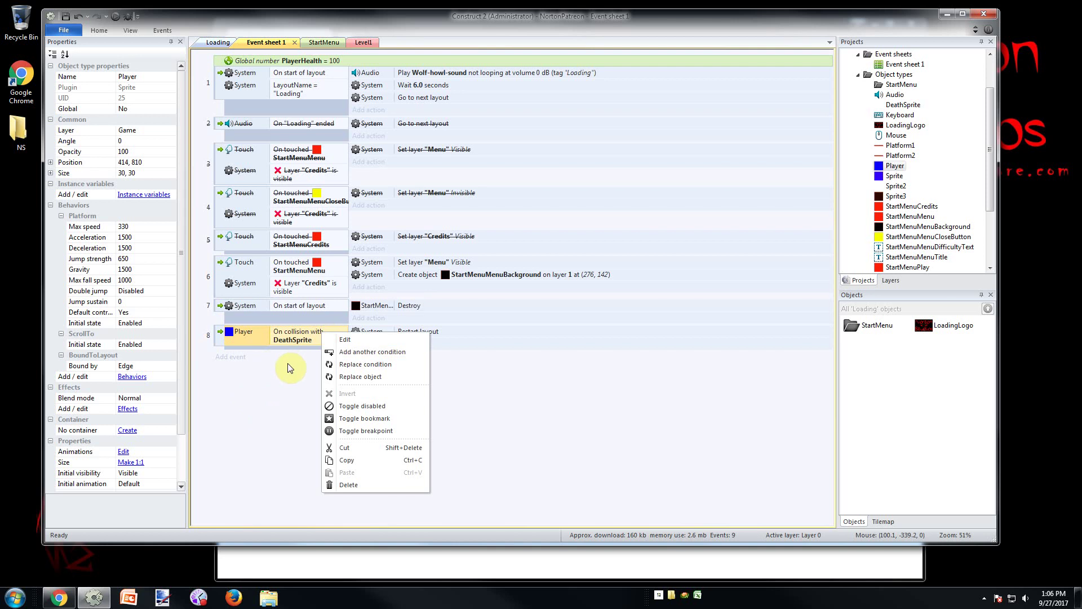
pyautogui.click(219, 341)
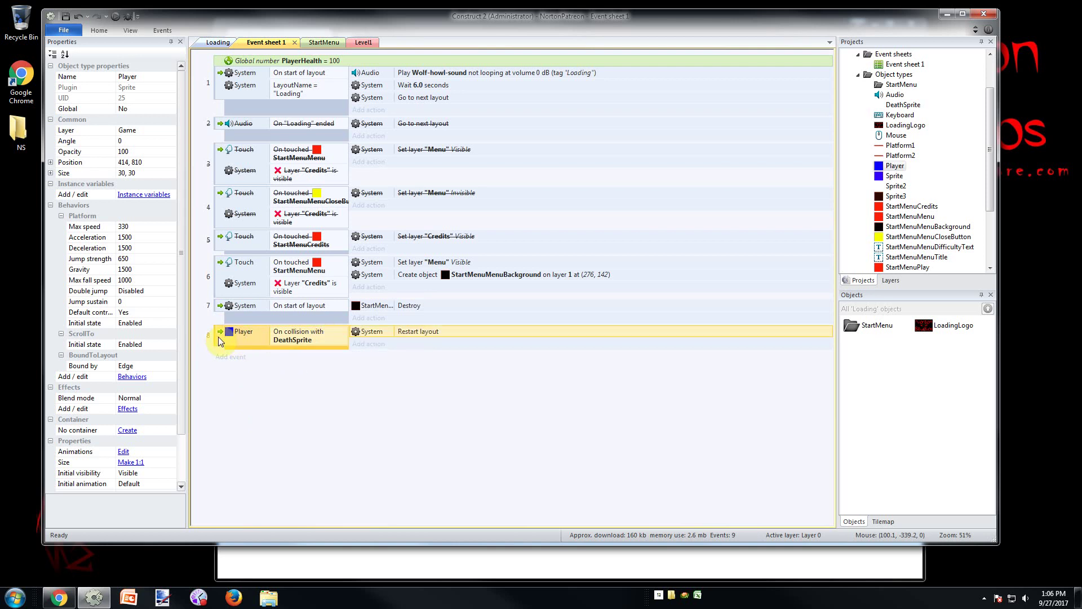
pyautogui.rightClick(219, 341)
pyautogui.click(255, 389)
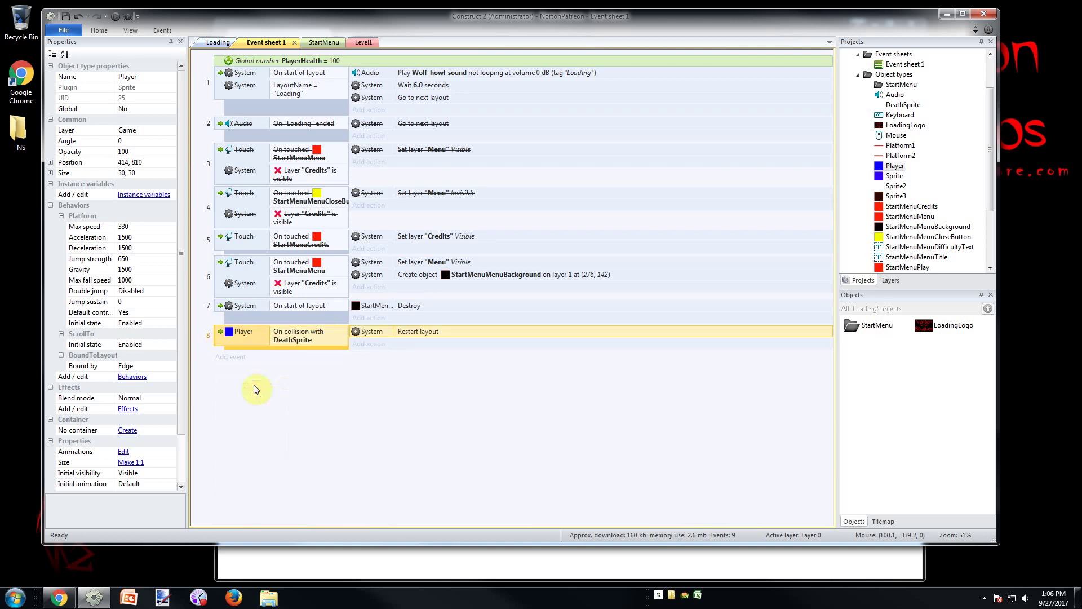
# Step: Add a System Compare variable condition to the DeathSprite collision event, checking that PlayerHealth is less than 0
pyautogui.rightClick(298, 337)
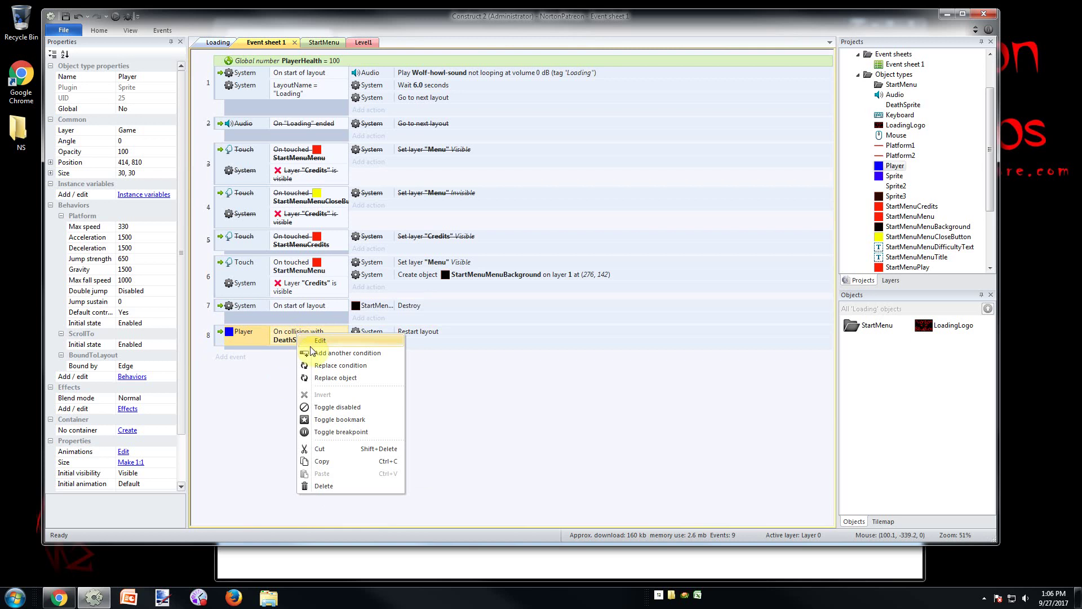
pyautogui.click(328, 353)
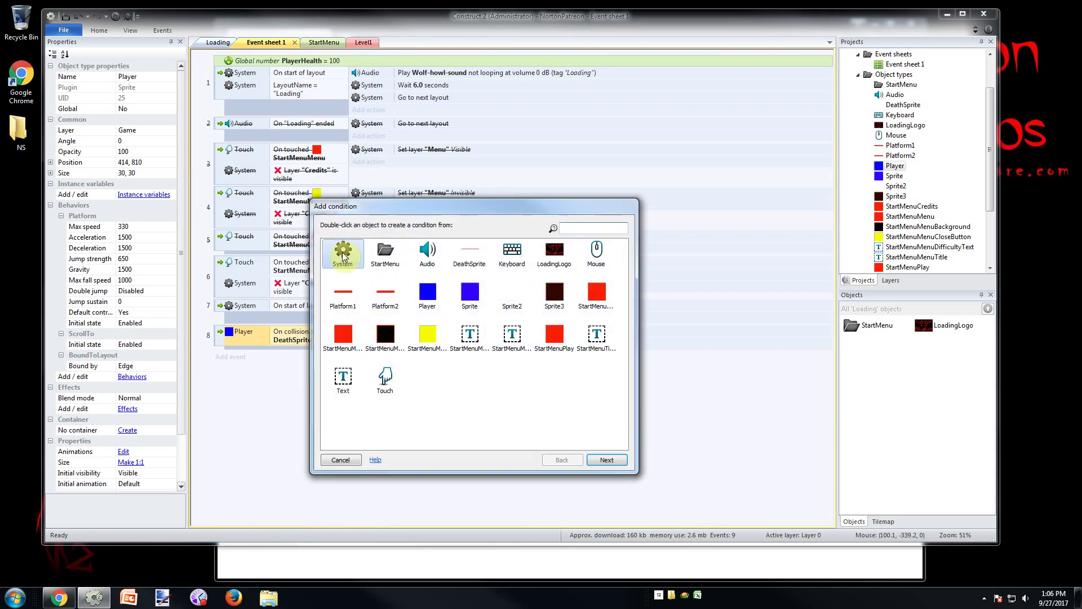
pyautogui.doubleClick(342, 254)
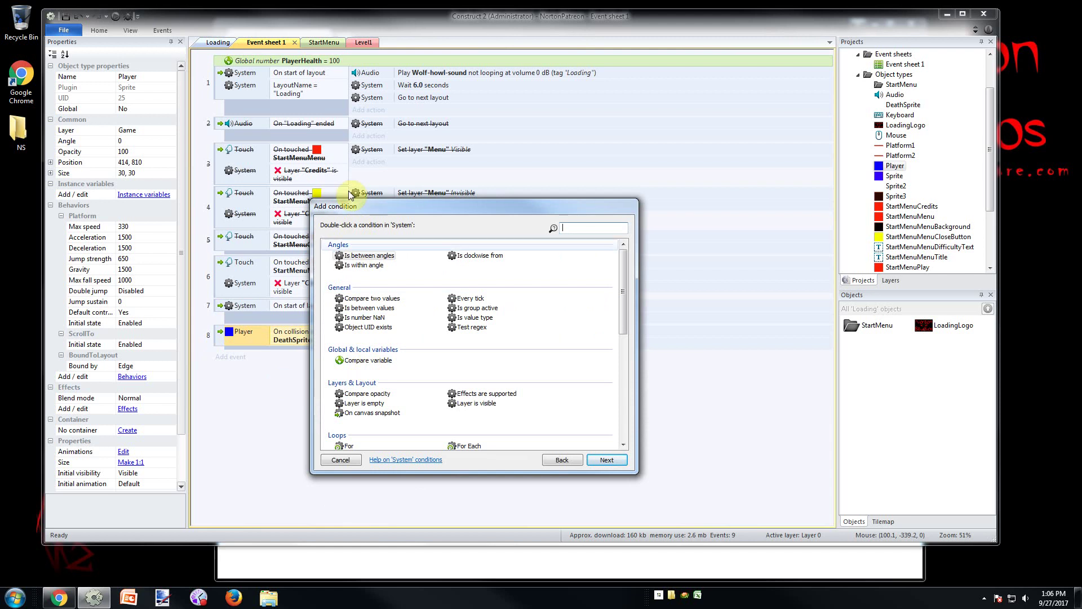
pyautogui.click(561, 460)
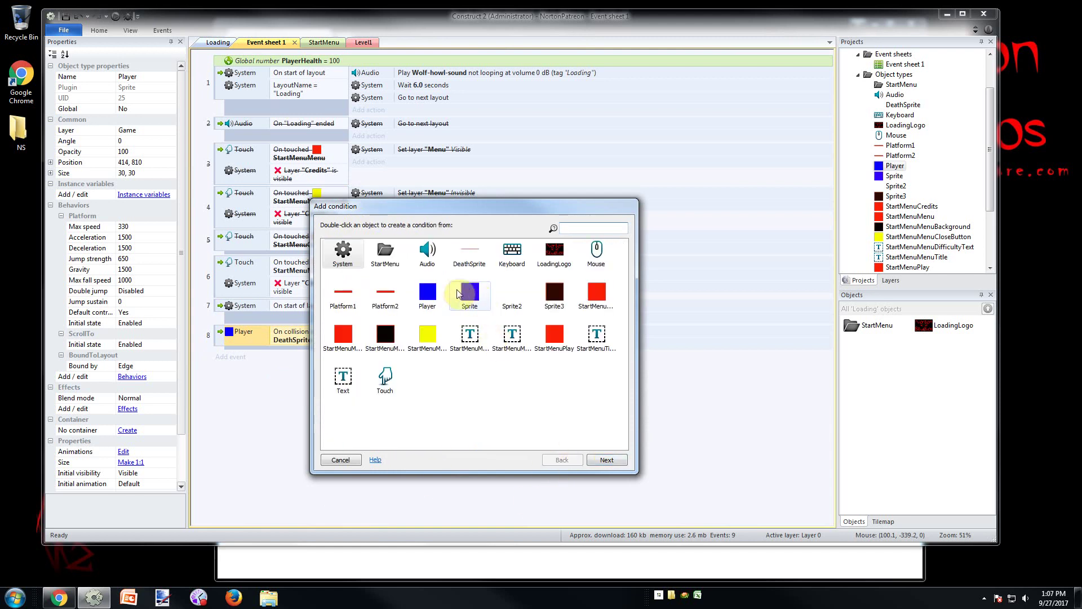
pyautogui.doubleClick(440, 294)
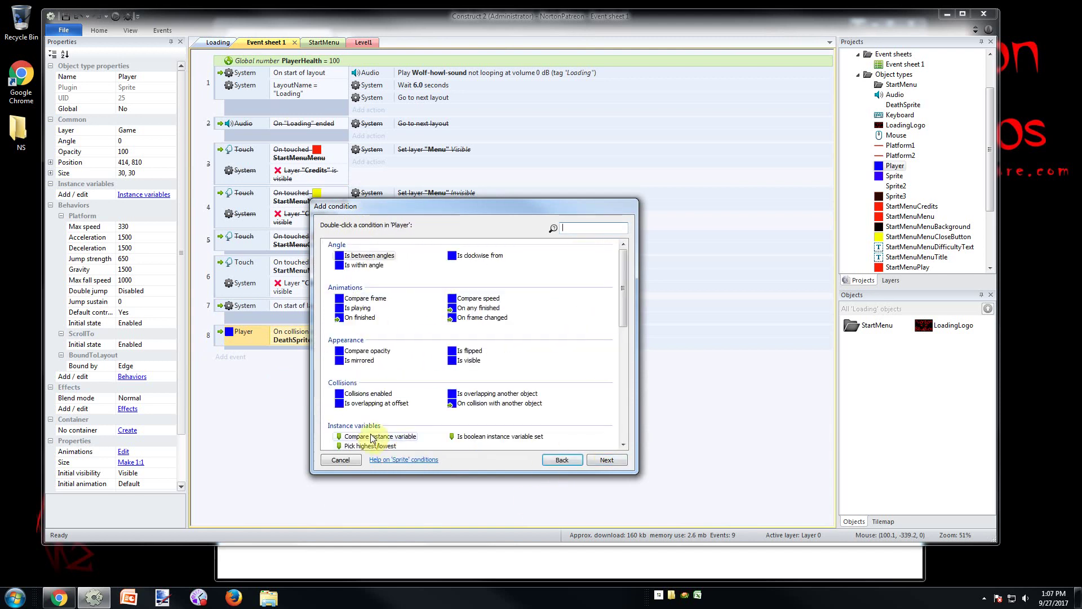
pyautogui.click(555, 461)
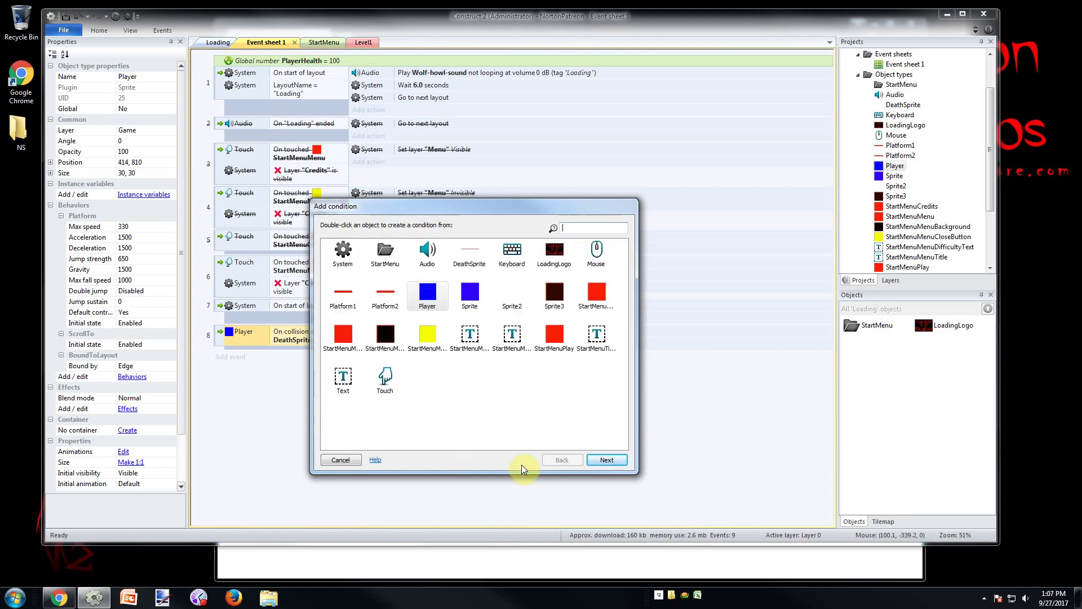
pyautogui.doubleClick(352, 260)
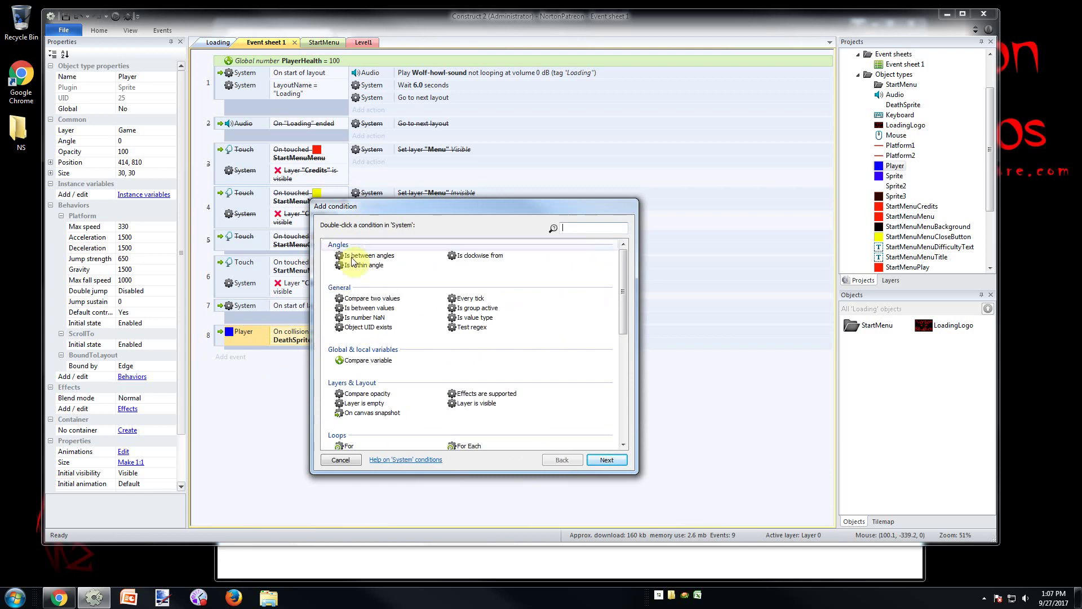
pyautogui.doubleClick(368, 360)
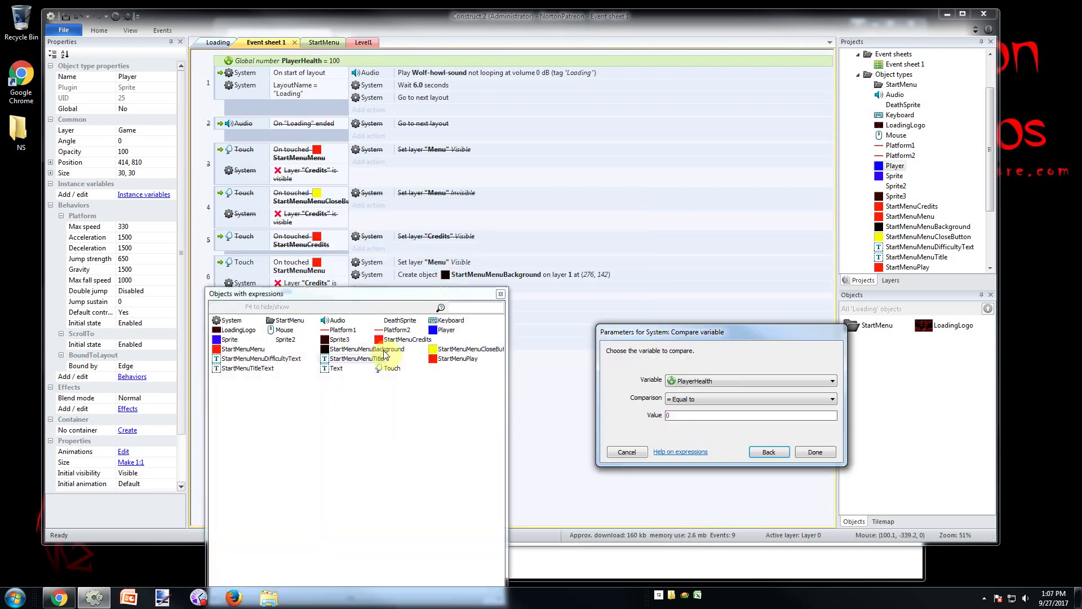
pyautogui.click(712, 396)
pyautogui.click(711, 398)
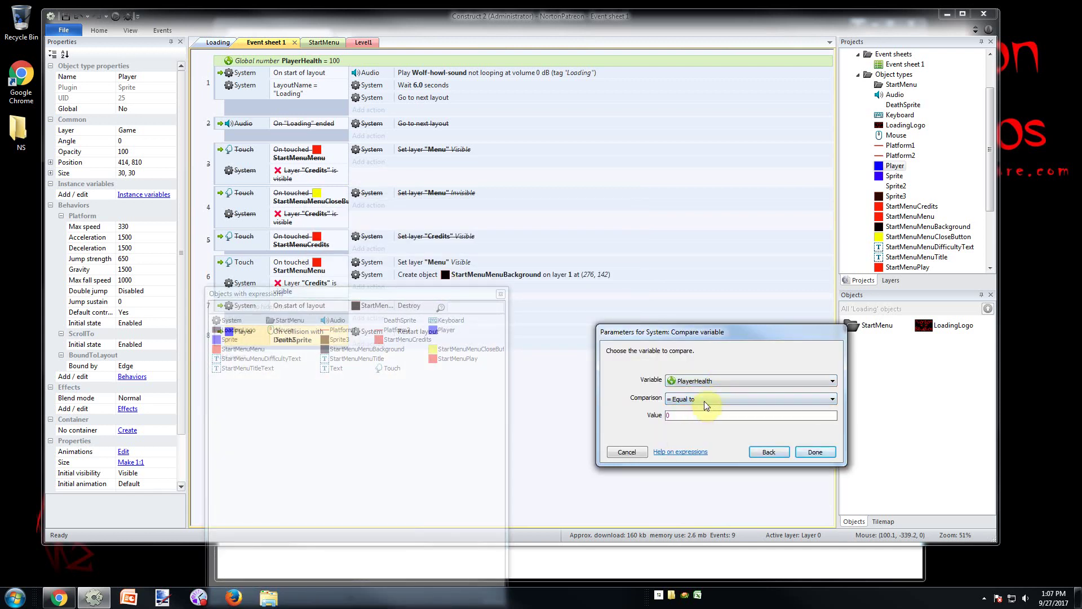
pyautogui.click(705, 401)
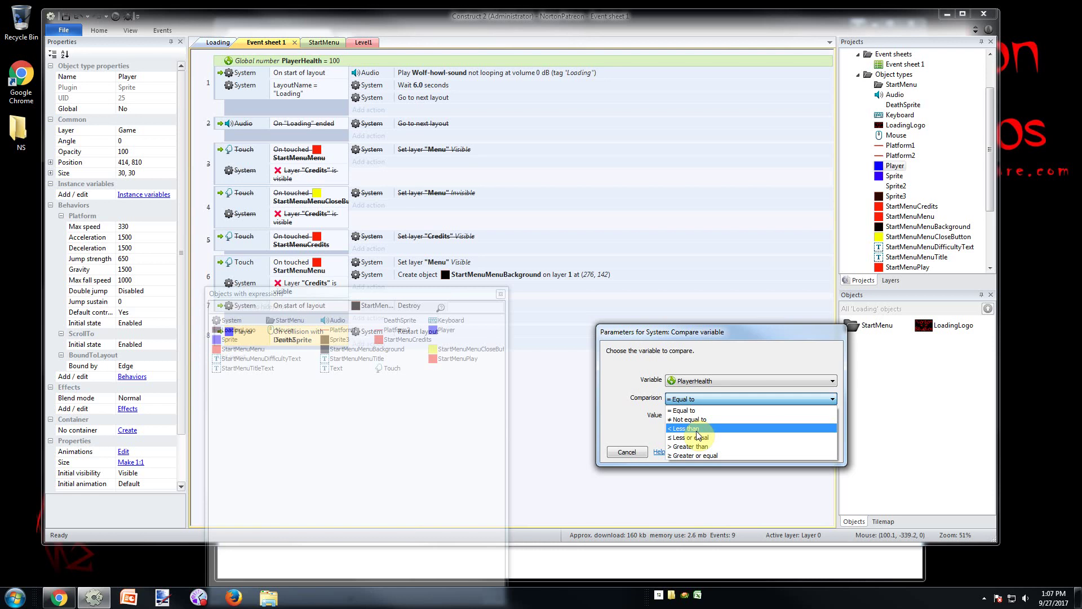
pyautogui.click(698, 430)
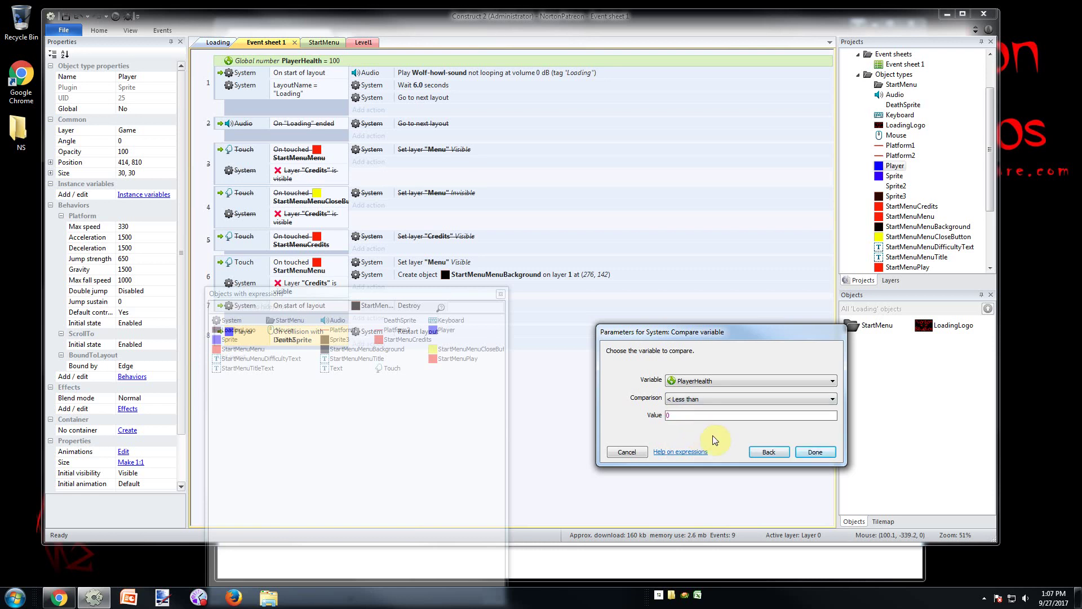
pyautogui.click(817, 453)
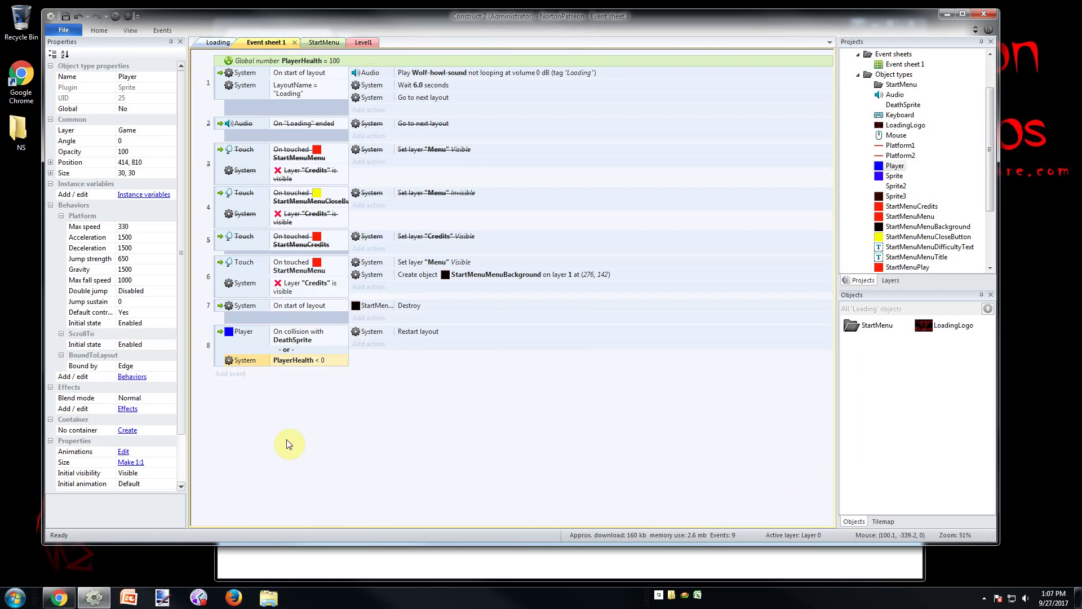
# Step: Set the comparison value of the PlayerHealth condition to 1
pyautogui.doubleClick(321, 364)
pyautogui.write('1')
pyautogui.press('Return')
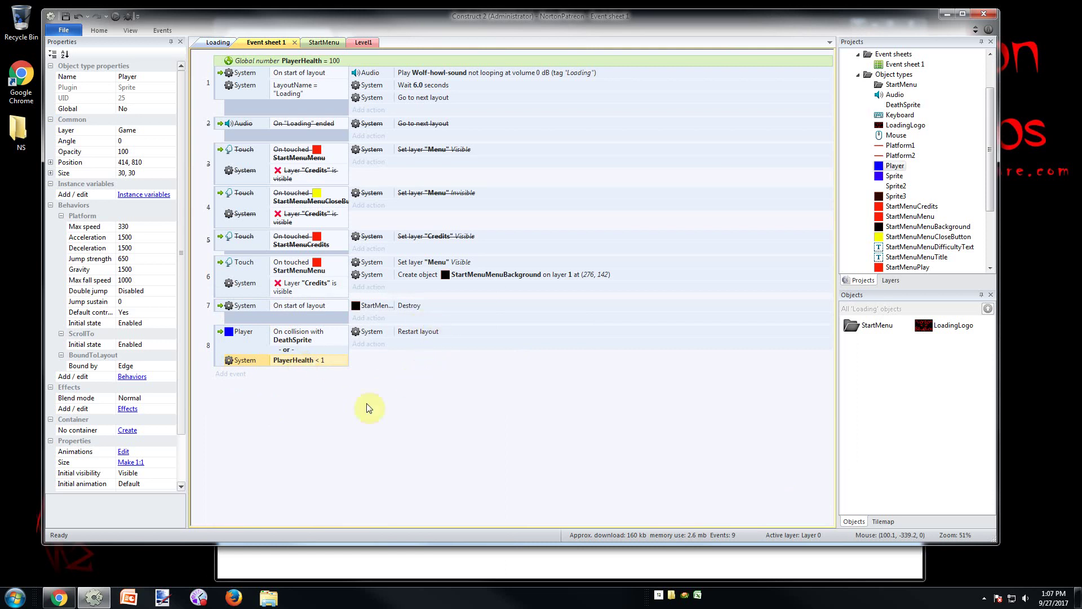
# Step: Add a System Trigger once condition below the PlayerHealth comparison and try to move it onto that comparison
pyautogui.rightClick(261, 360)
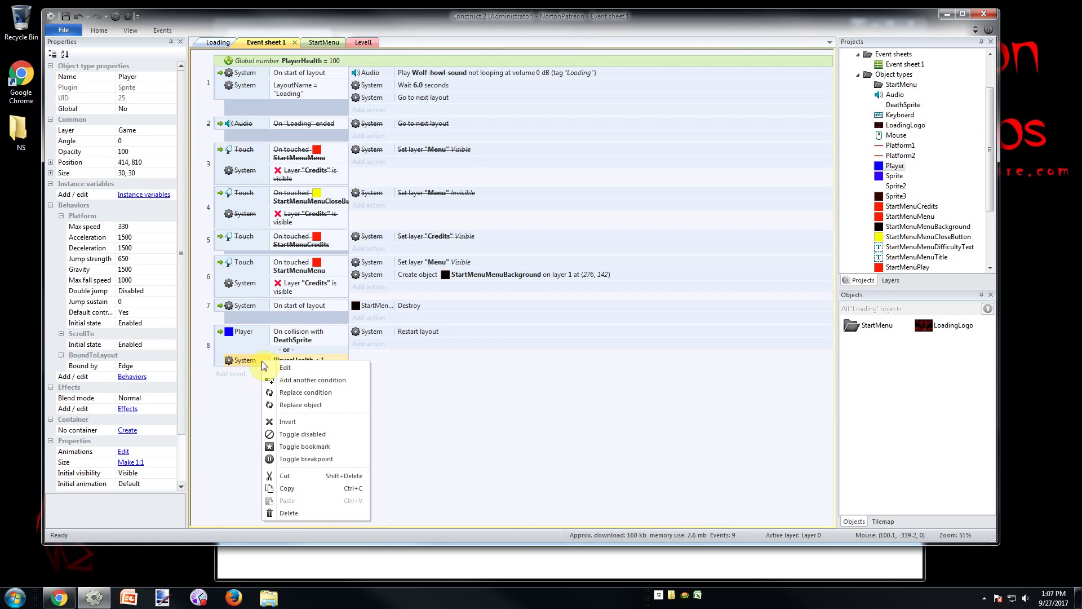
pyautogui.click(305, 379)
pyautogui.doubleClick(345, 249)
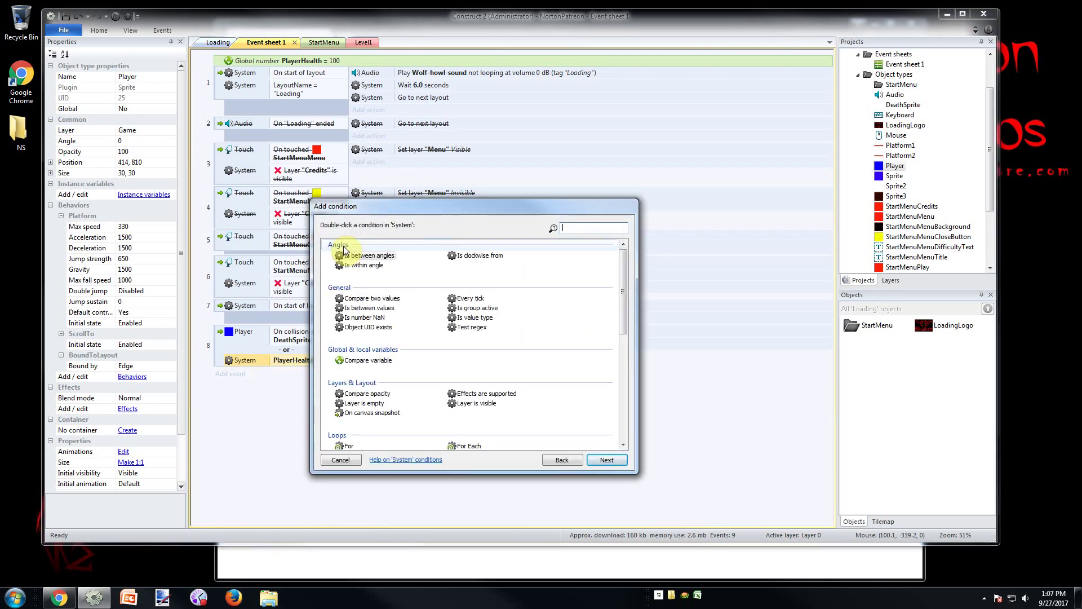
pyautogui.write('once')
pyautogui.doubleClick(346, 255)
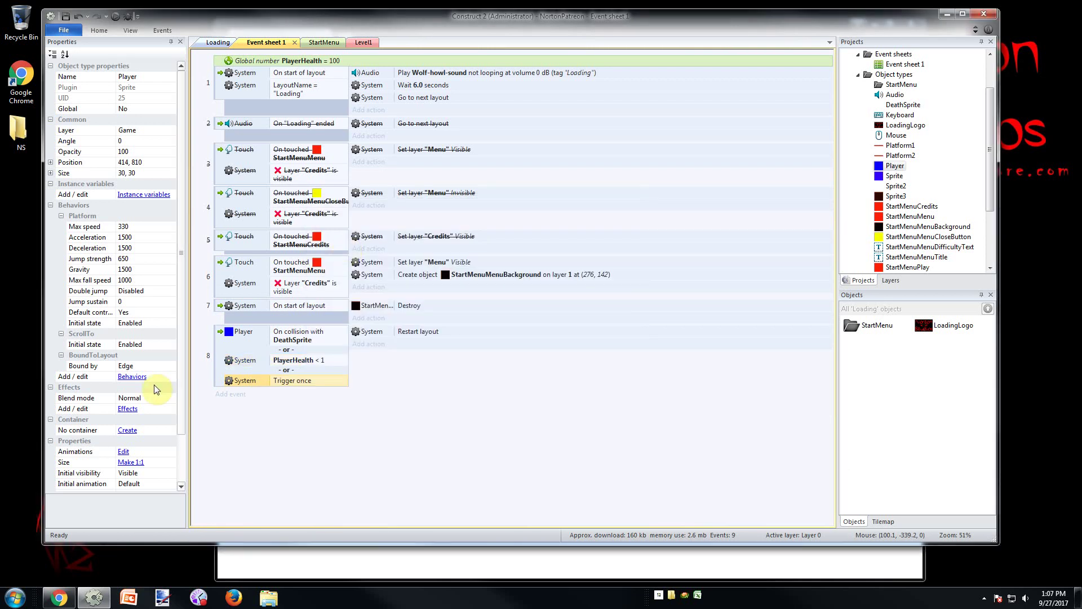
pyautogui.moveTo(291, 381); pyautogui.dragTo(304, 362)
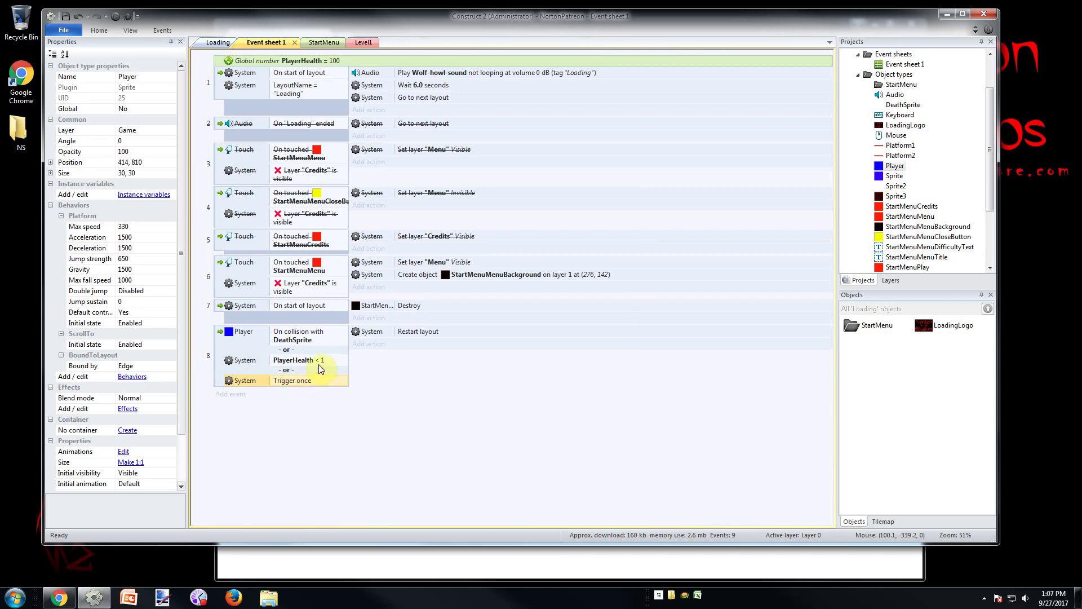
# Step: Remove the Trigger once condition and switch the collision event's Or block off and on again
pyautogui.rightClick(218, 346)
pyautogui.click(290, 395)
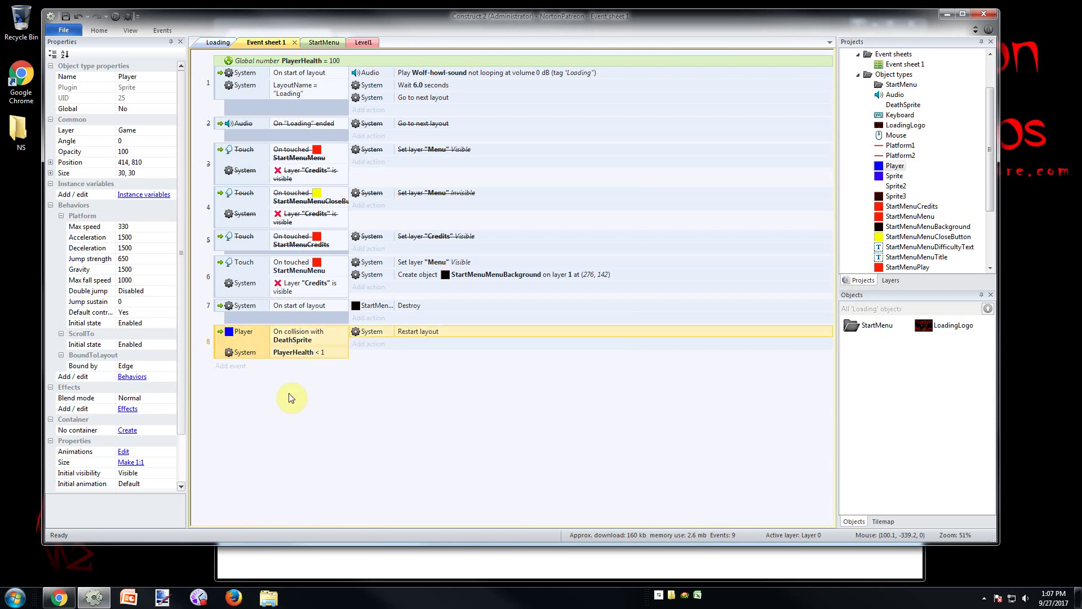
pyautogui.click(322, 352)
pyautogui.rightClick(220, 347)
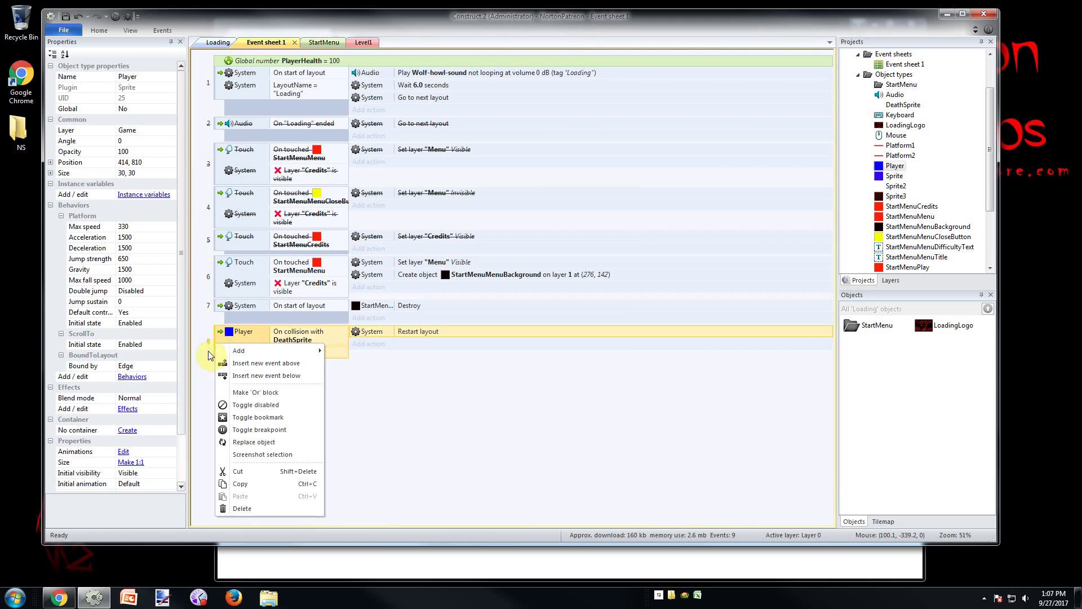
pyautogui.click(242, 393)
pyautogui.doubleClick(300, 380)
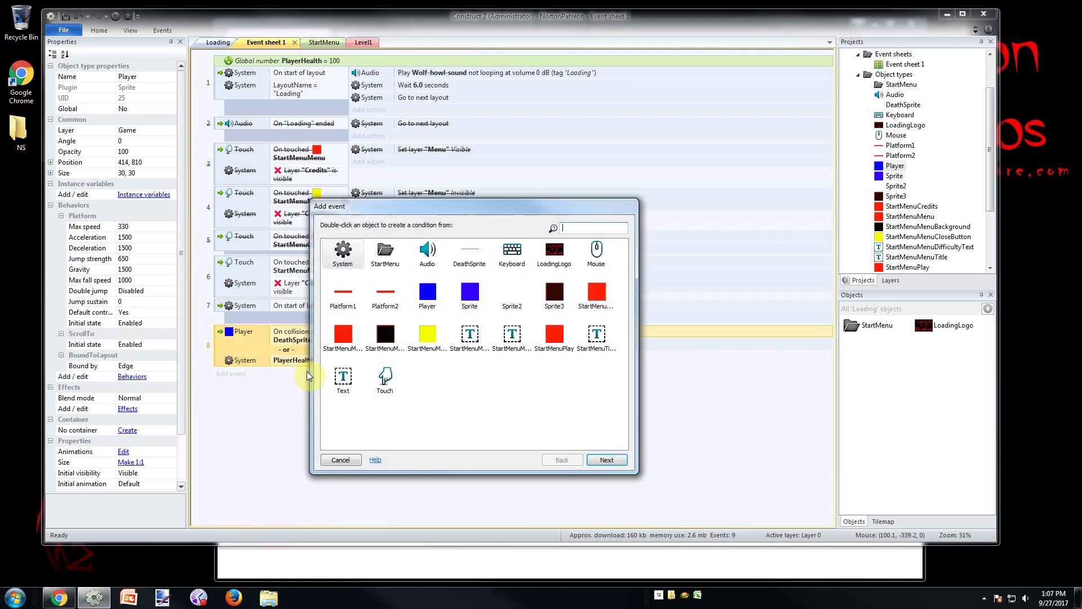
pyautogui.press('Escape')
pyautogui.doubleClick(394, 384)
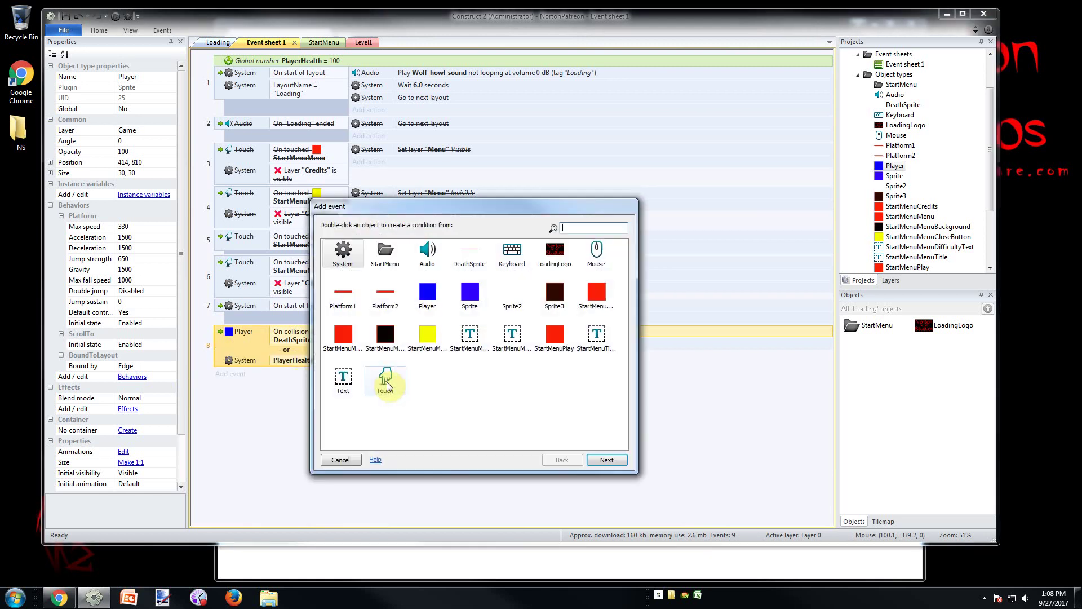
pyautogui.press('Escape')
pyautogui.click(296, 359)
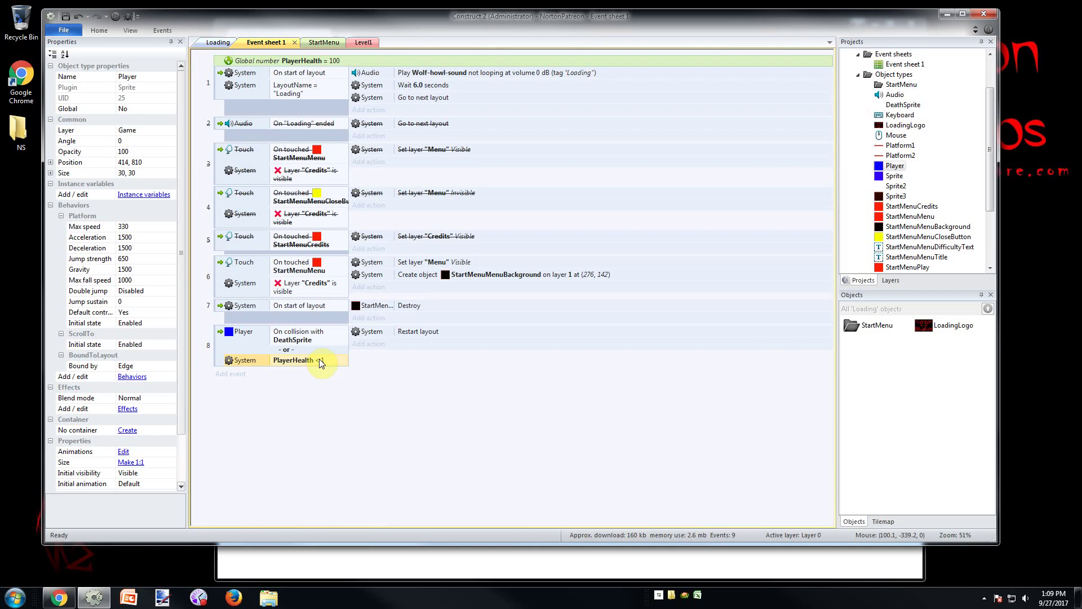
pyautogui.click(419, 415)
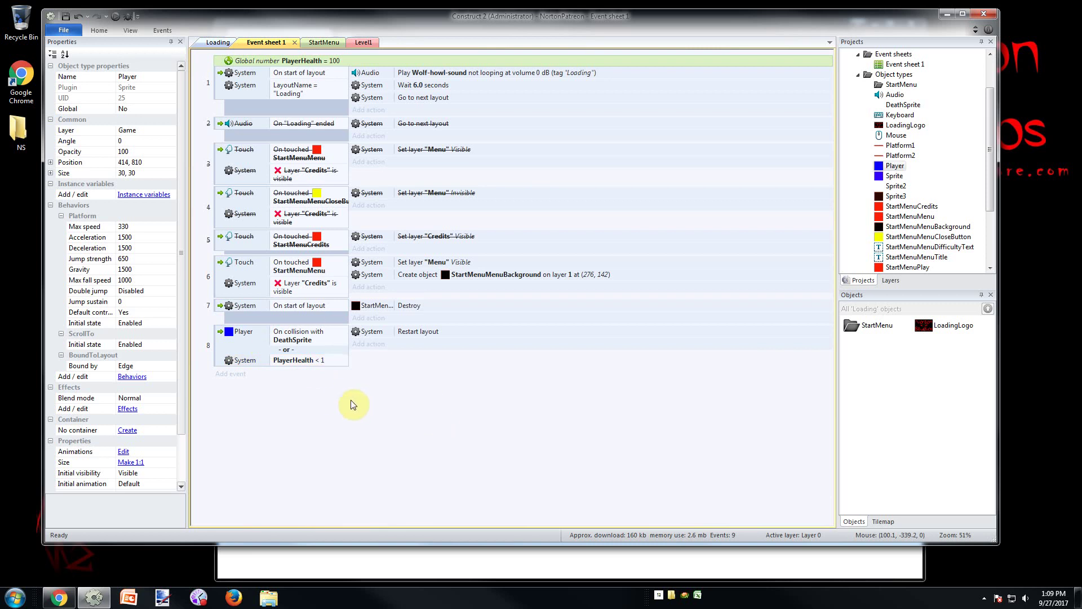
# Step: Open the Level1 layout and move the Player slightly to the right above the long platform at the level's lower left
pyautogui.click(218, 42)
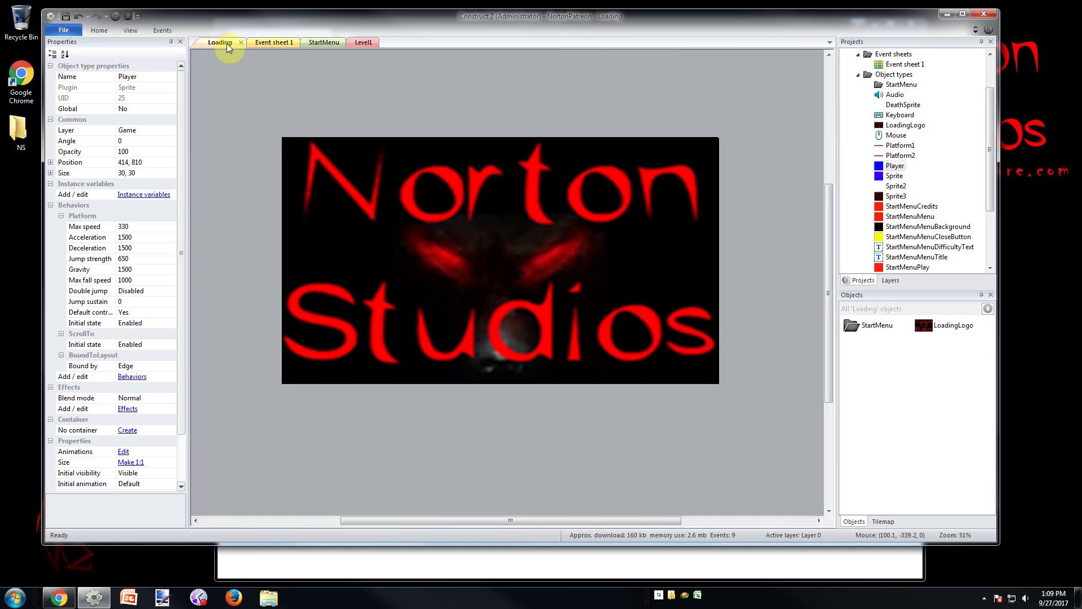
pyautogui.click(267, 42)
pyautogui.click(360, 43)
pyautogui.click(424, 469)
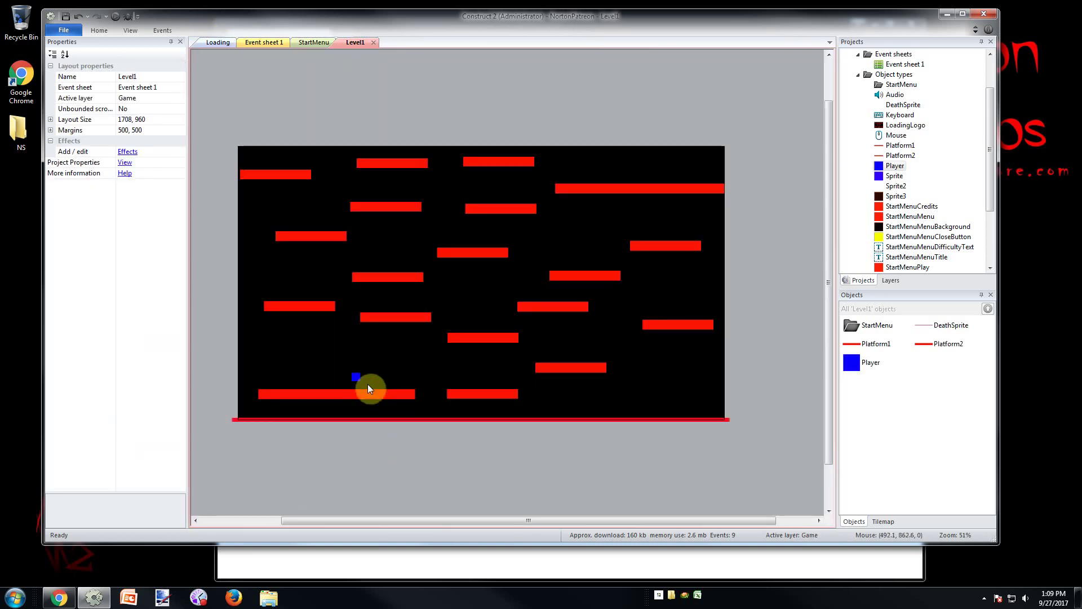
pyautogui.moveTo(357, 379); pyautogui.dragTo(361, 380)
pyautogui.click(383, 438)
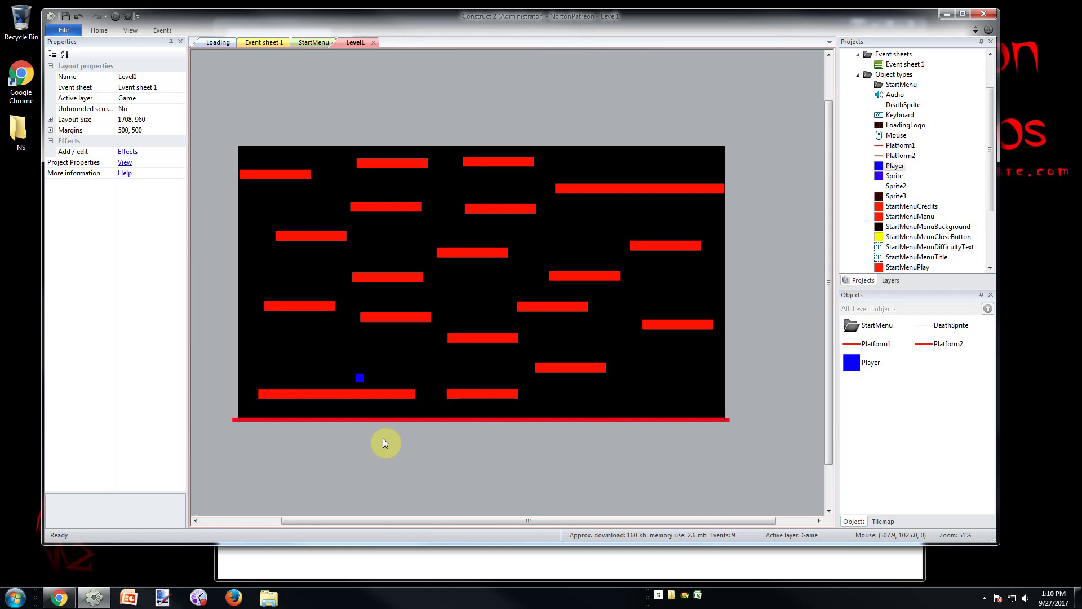
# Step: Insert a new Sprite object into Level1 and fill its whole image with bright green (9, 251, 3)
pyautogui.doubleClick(697, 87)
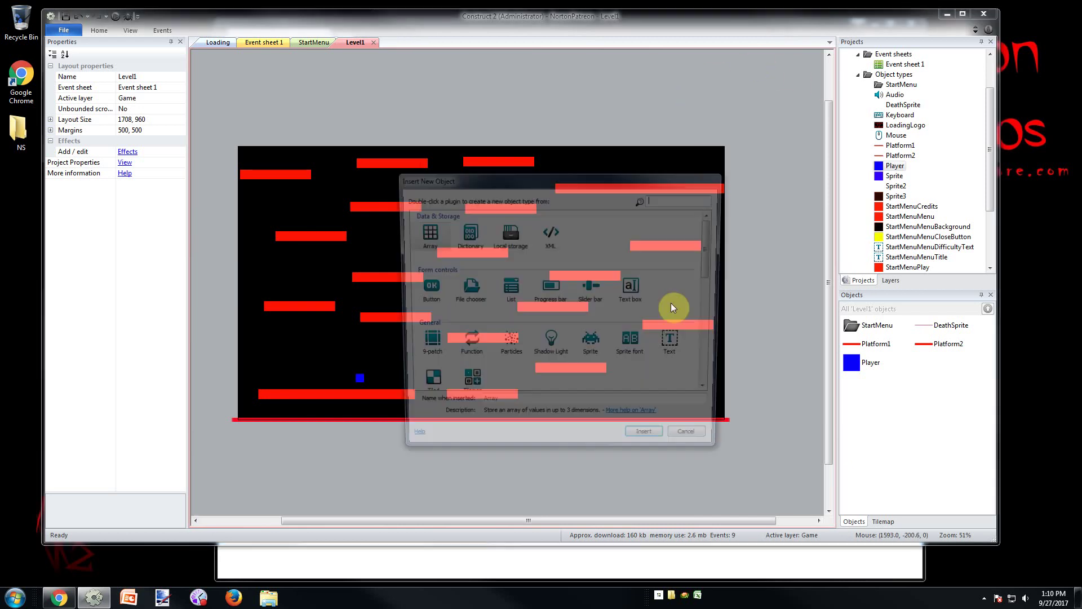
pyautogui.doubleClick(593, 342)
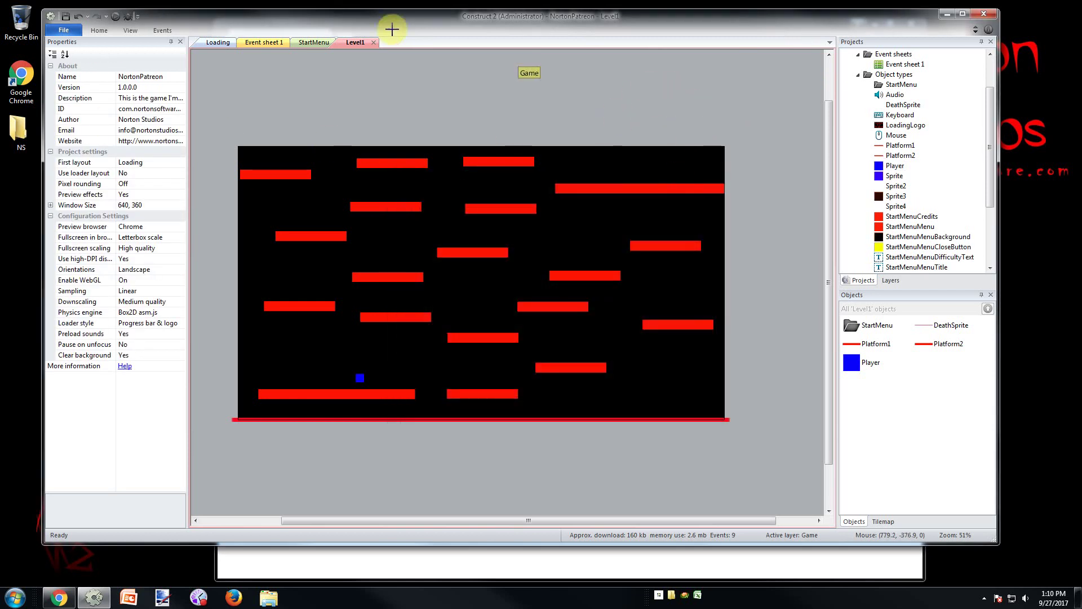
pyautogui.click(682, 124)
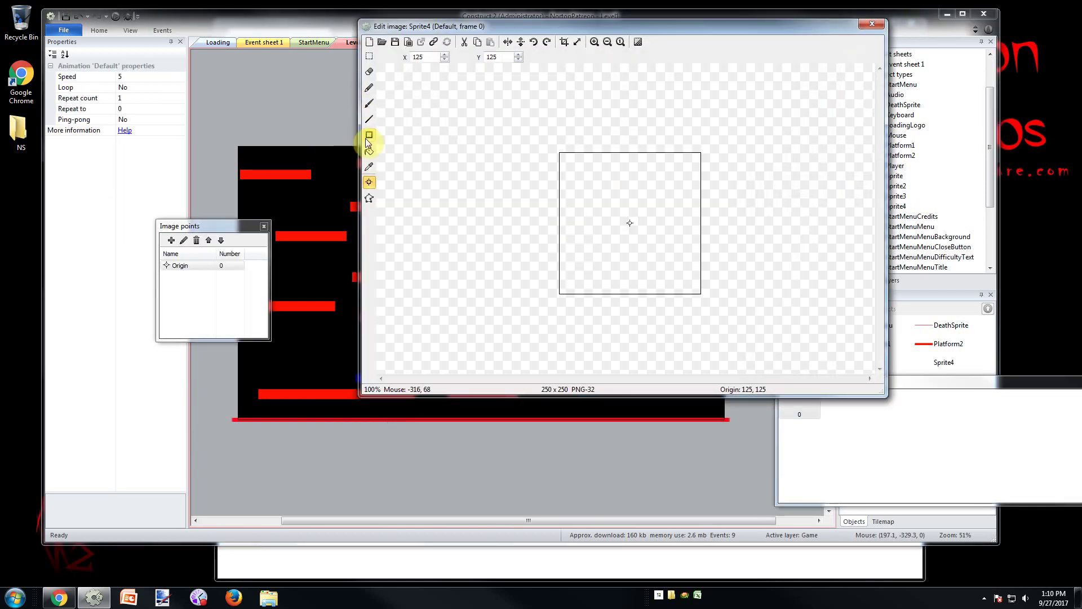
pyautogui.click(369, 150)
pyautogui.click(795, 291)
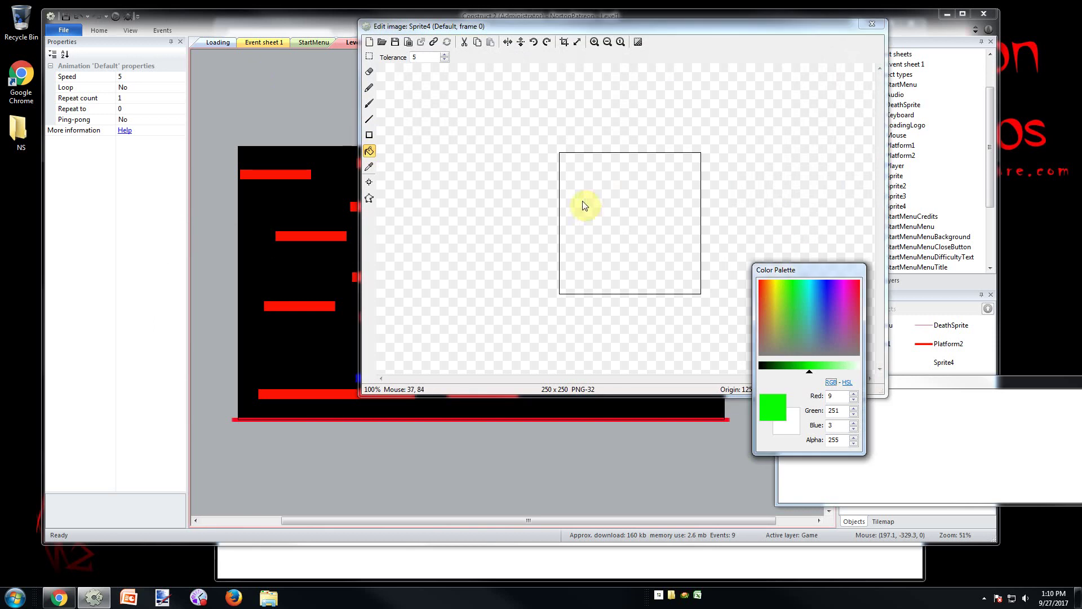
pyautogui.click(645, 235)
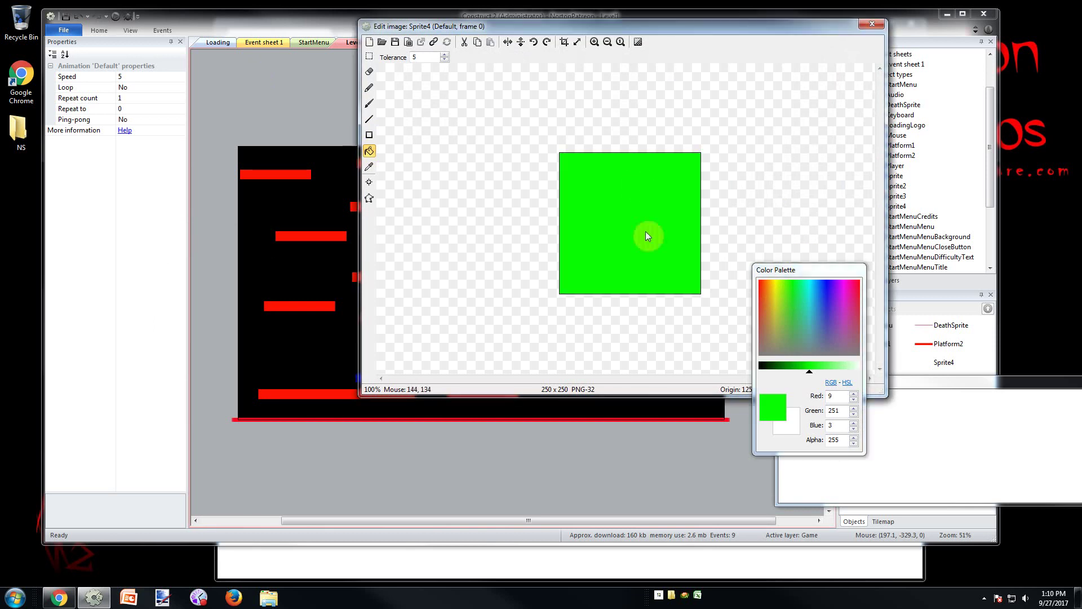
# Step: Select a tall rectangular part of the green image and crop it to about 58 x 101 pixels
pyautogui.click(369, 56)
pyautogui.moveTo(542, 135); pyautogui.dragTo(593, 210)
pyautogui.click(564, 42)
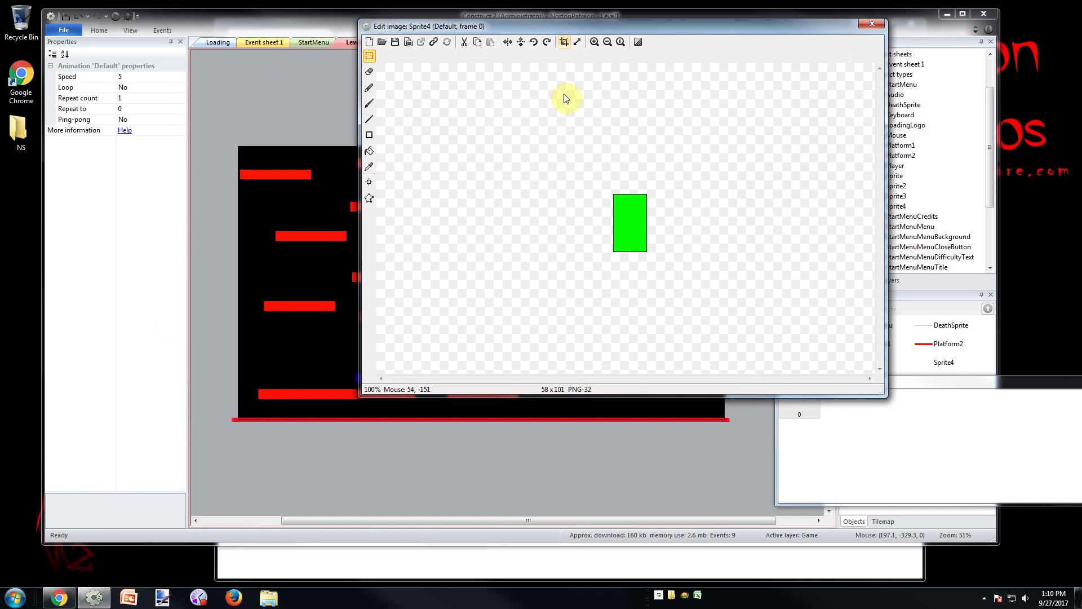
# Step: Assign the sprite's Origin point to the middle of the cropped green image and close the image editor
pyautogui.click(370, 182)
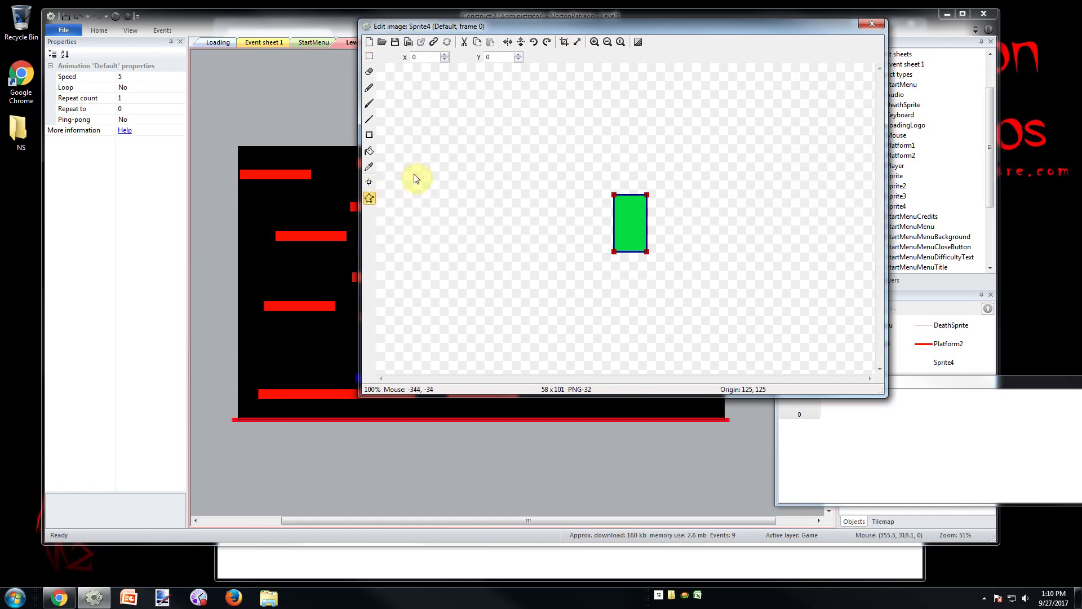
pyautogui.click(180, 269)
pyautogui.rightClick(179, 269)
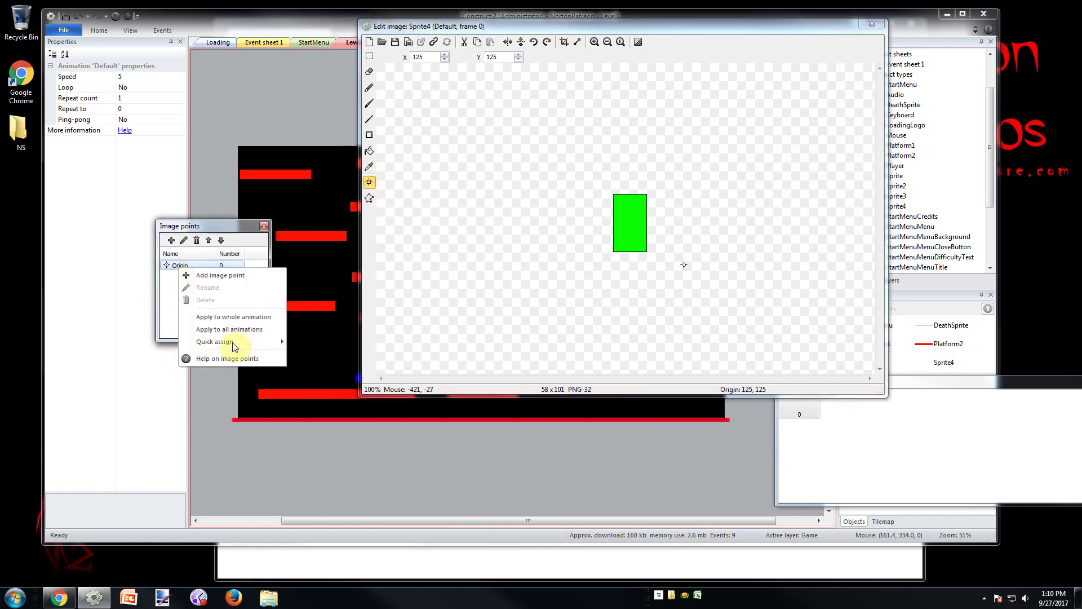
pyautogui.moveTo(225, 345)
pyautogui.click(307, 397)
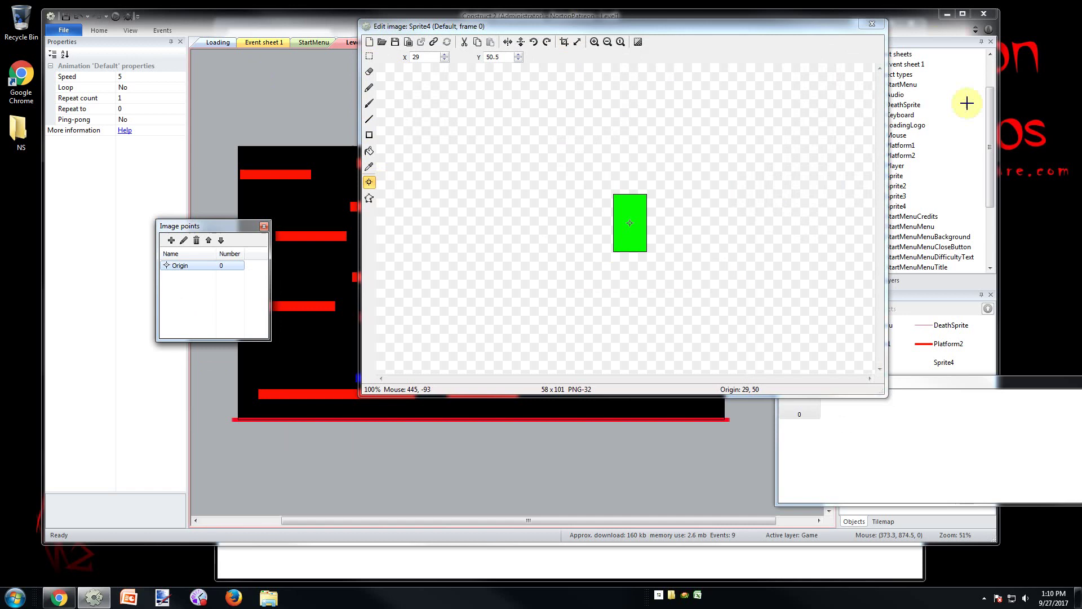
pyautogui.click(872, 24)
# Step: Place the green sprite on the right end of the long upper-right platform, at about 1672, 78
pyautogui.click(709, 155)
pyautogui.click(684, 135)
pyautogui.moveTo(684, 134); pyautogui.dragTo(716, 176)
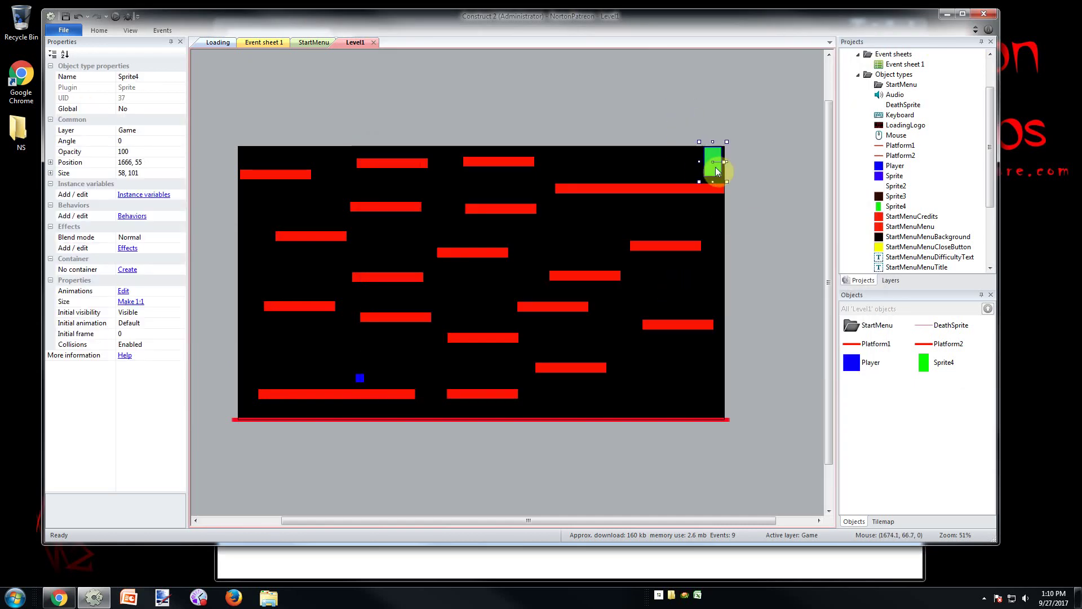
pyautogui.click(725, 168)
pyautogui.click(722, 172)
pyautogui.click(763, 178)
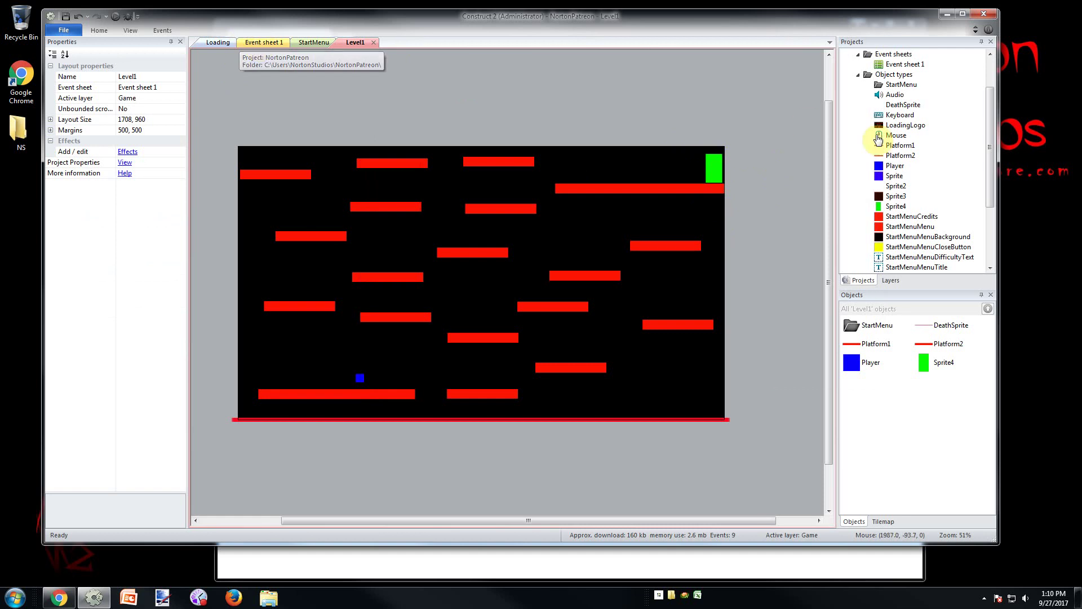
pyautogui.click(719, 160)
# Step: Add an event to Event sheet 1 for the Player's collision with the green Sprite4
pyautogui.click(263, 42)
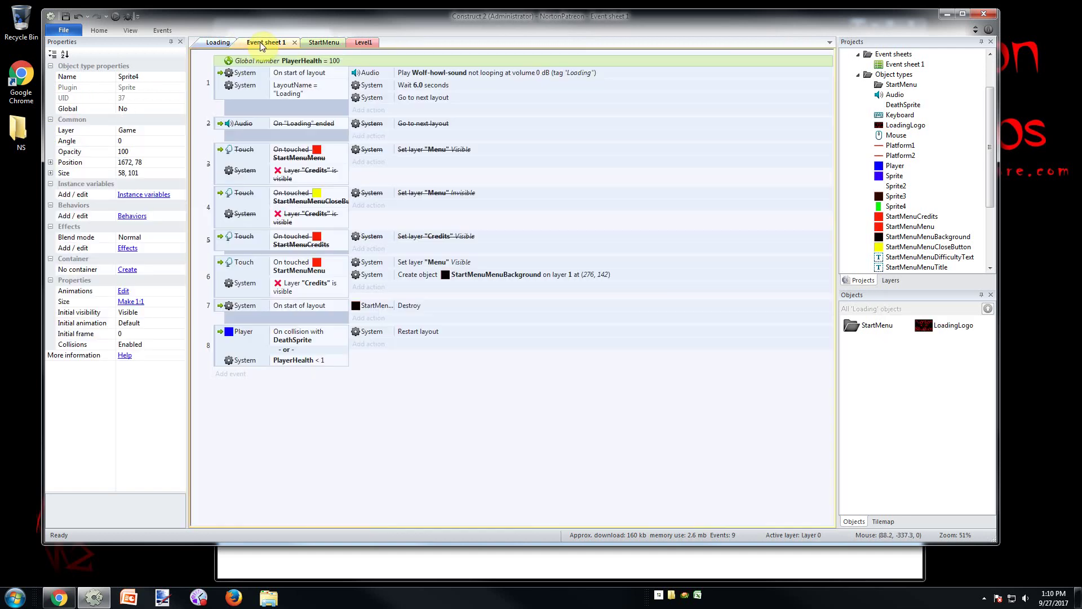
pyautogui.click(231, 374)
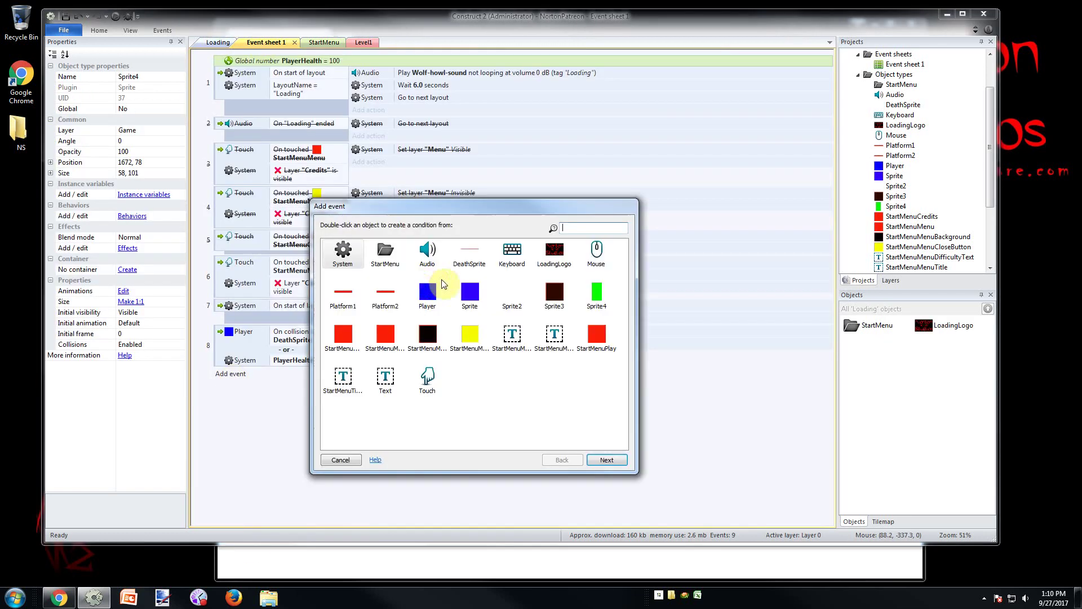
pyautogui.doubleClick(427, 296)
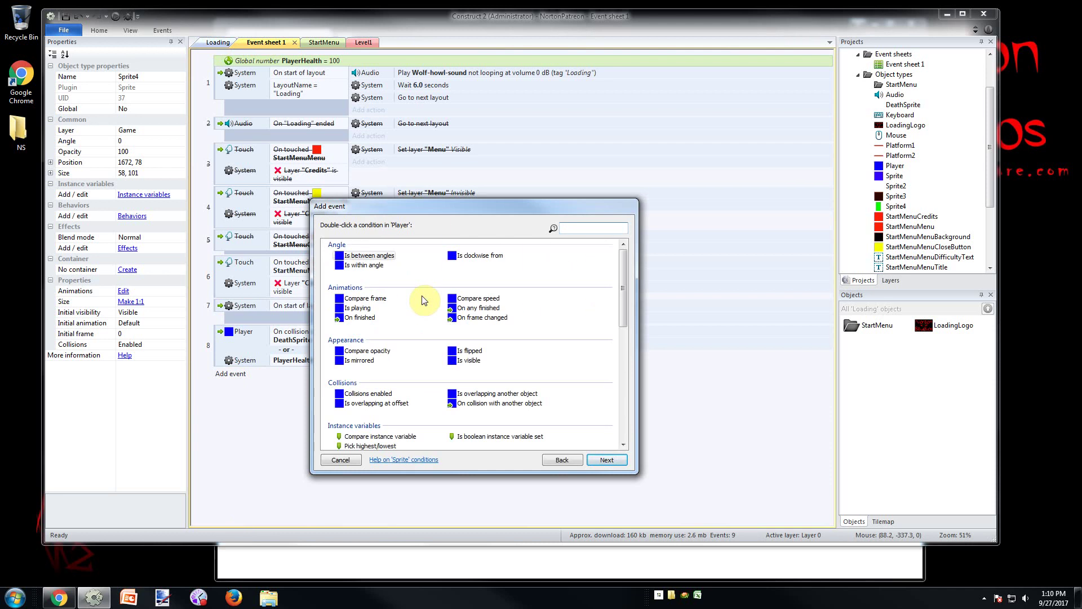
pyautogui.doubleClick(466, 404)
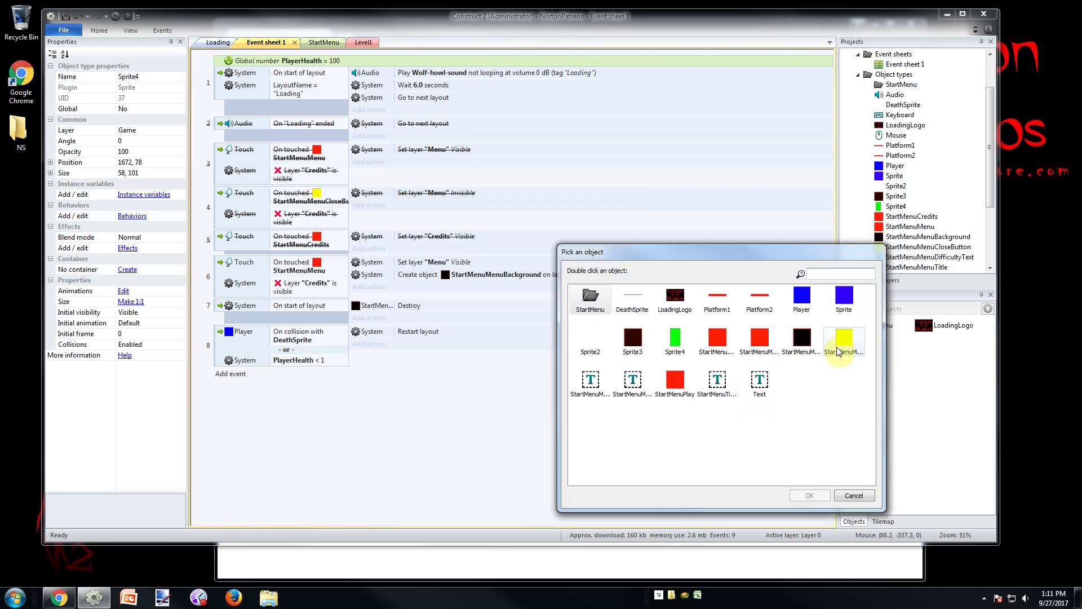
pyautogui.doubleClick(677, 344)
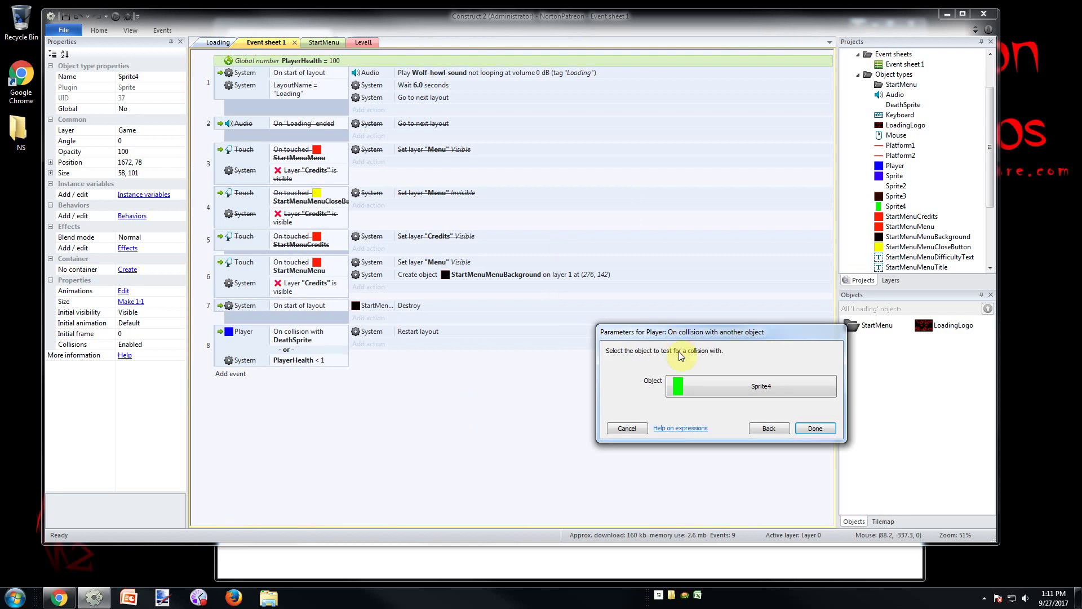
pyautogui.click(815, 428)
# Step: Give the Sprite4 collision event a System action that goes to the next layout
pyautogui.click(369, 375)
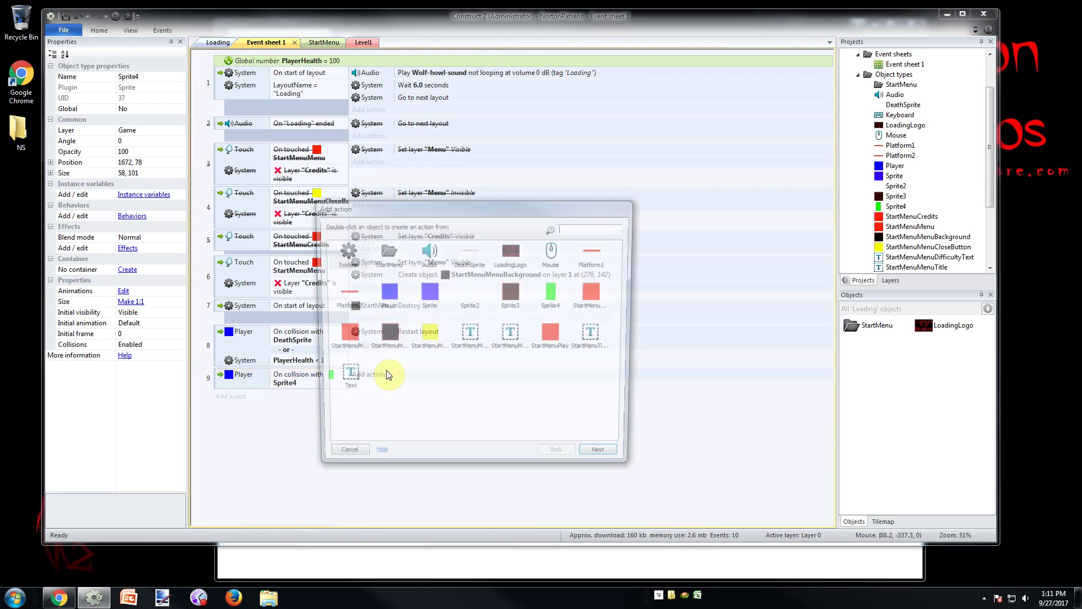
pyautogui.doubleClick(345, 261)
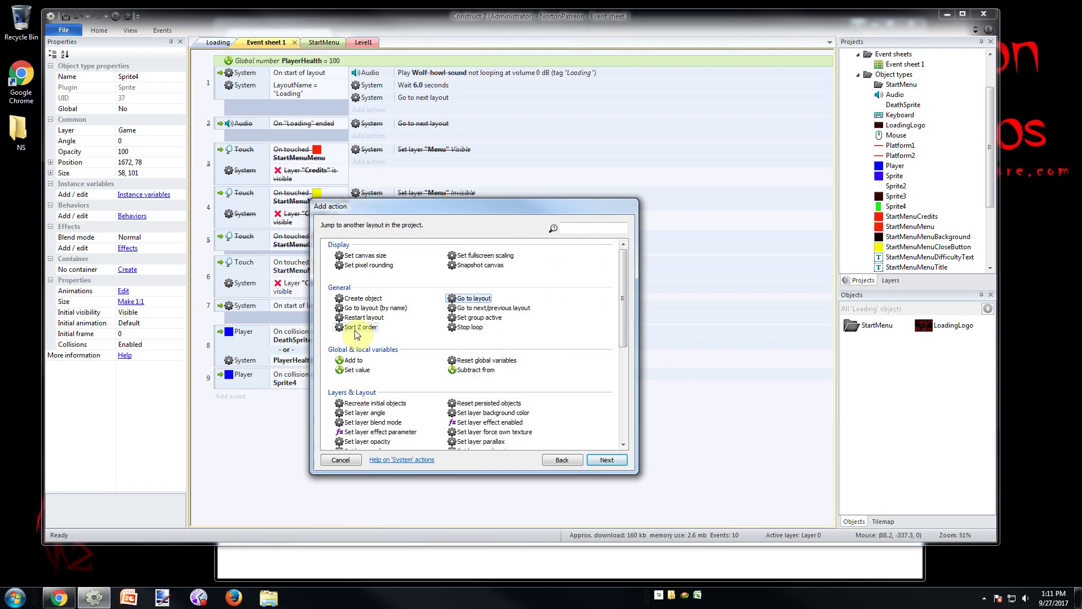
pyautogui.doubleClick(484, 312)
pyautogui.click(816, 417)
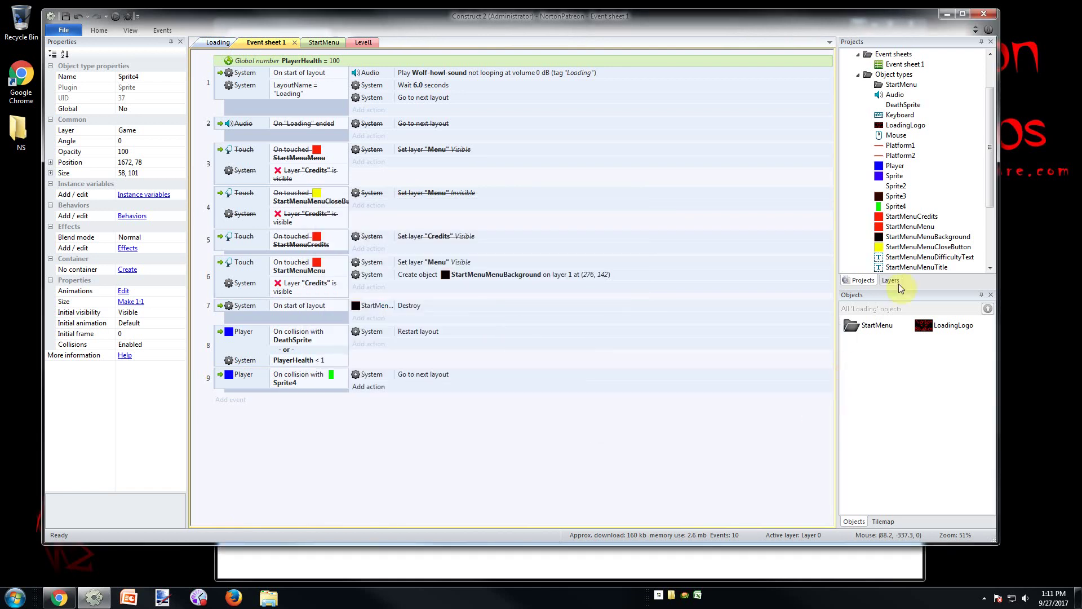
# Step: Select Level1 among the project's layouts and return to its layout view
pyautogui.click(891, 280)
pyautogui.click(863, 281)
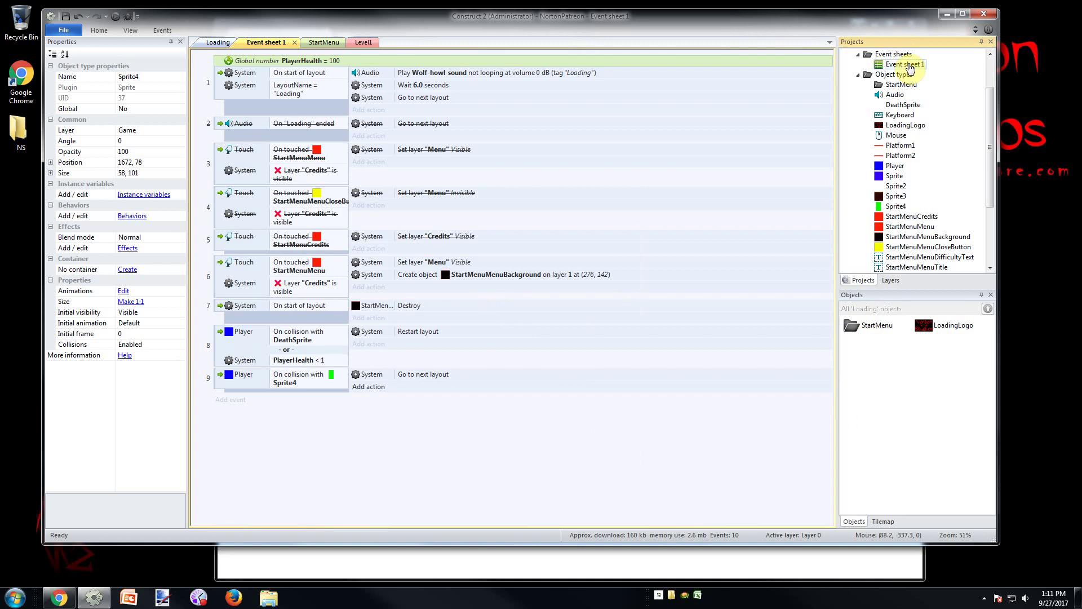
pyautogui.scroll(2, 964, 90)
pyautogui.click(891, 96)
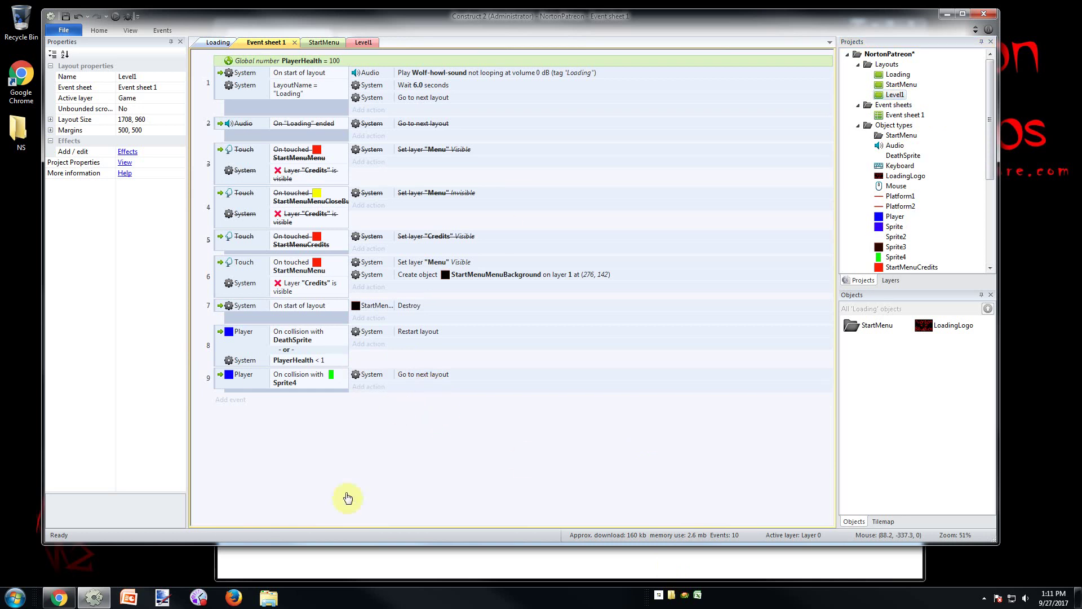
pyautogui.click(365, 43)
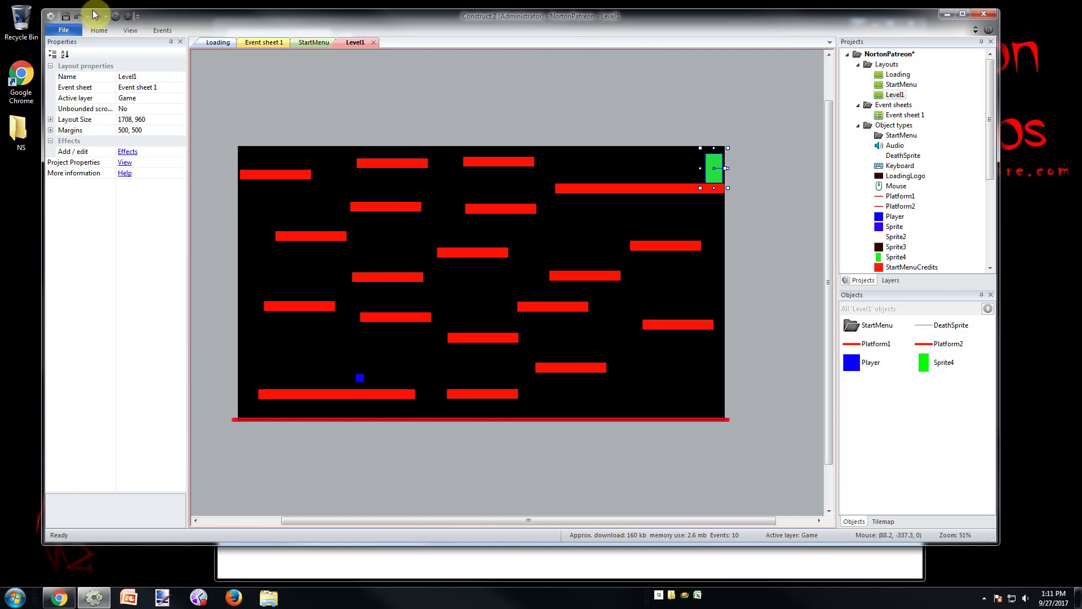
# Step: Preview Level1 in the browser and jump the player from platform to platform up towards the green sprite
pyautogui.click(115, 16)
pyautogui.press('Right')
pyautogui.press('Up')
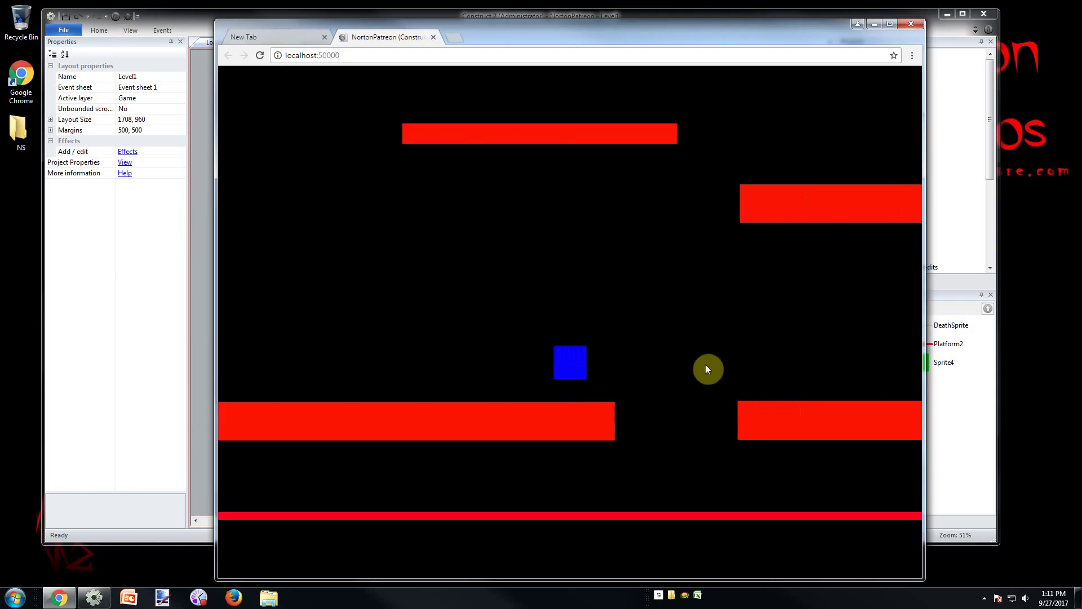
pyautogui.press('Up')
pyautogui.press('Up')
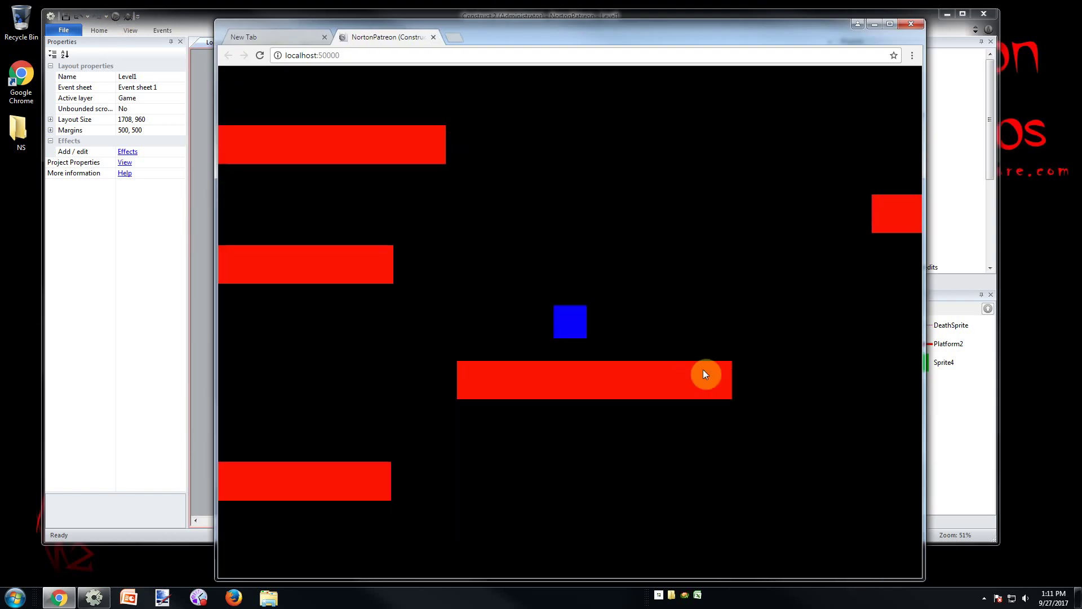
pyautogui.press('Left')
pyautogui.press('Up')
pyautogui.press('Right')
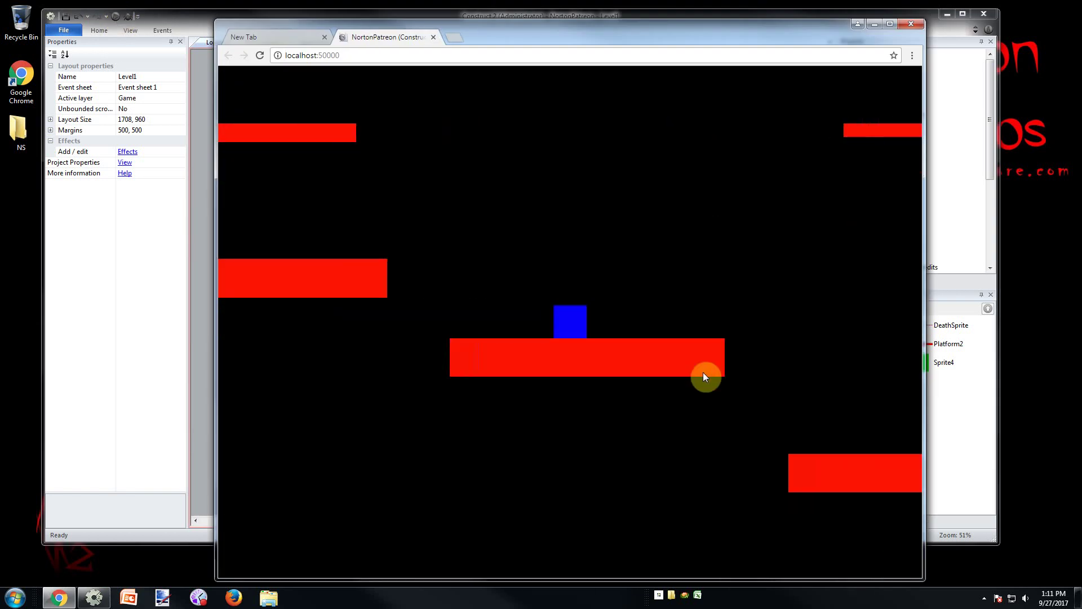
pyautogui.press('Up')
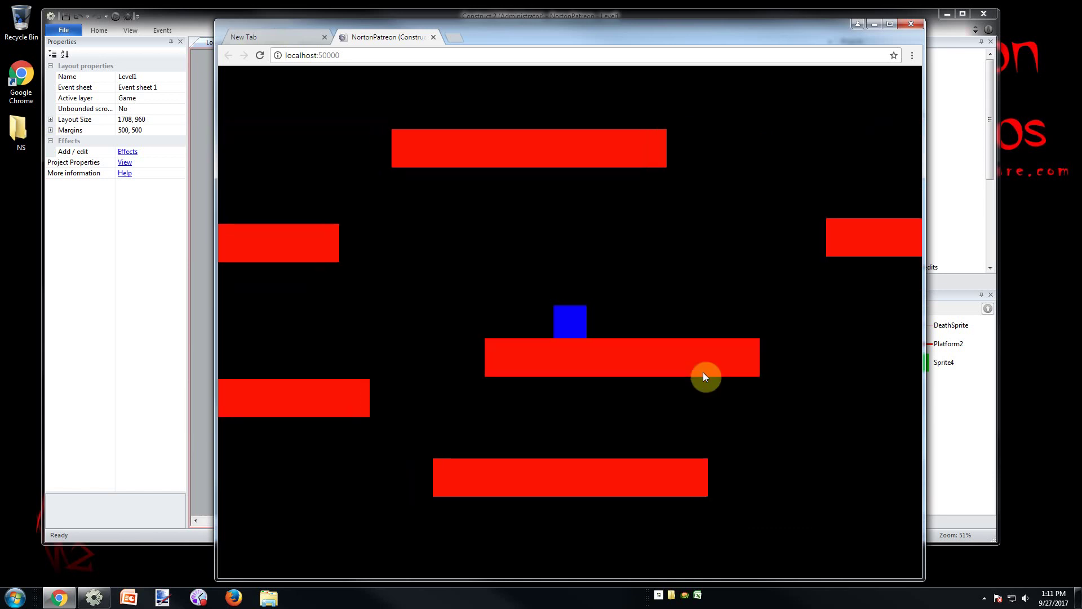
pyautogui.press('Right')
pyautogui.press('Up')
pyautogui.press('Left')
pyautogui.press('Up')
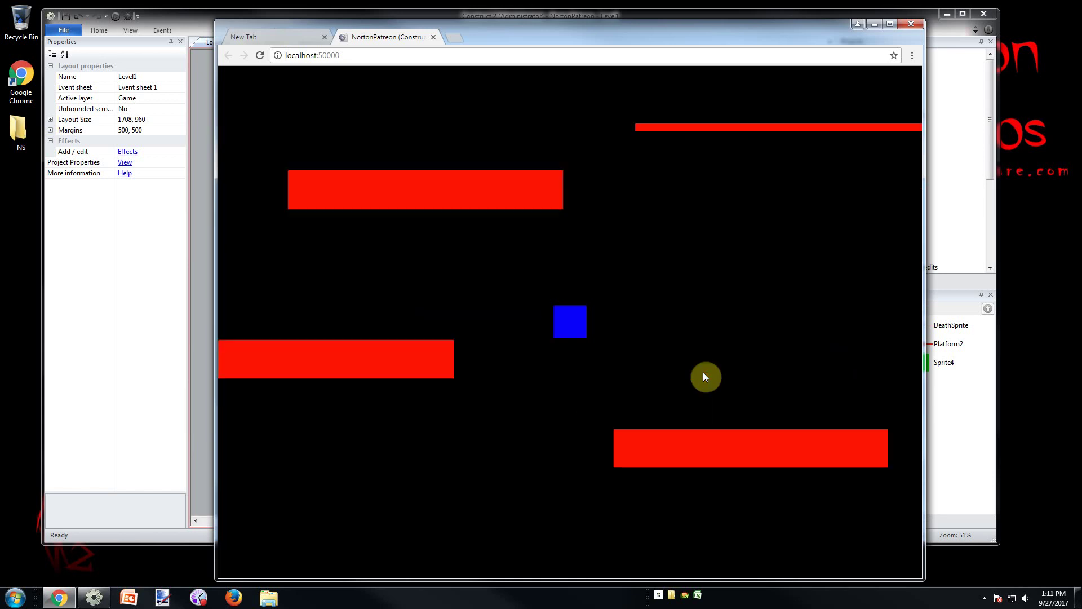
pyautogui.press('Up')
pyautogui.press('Right')
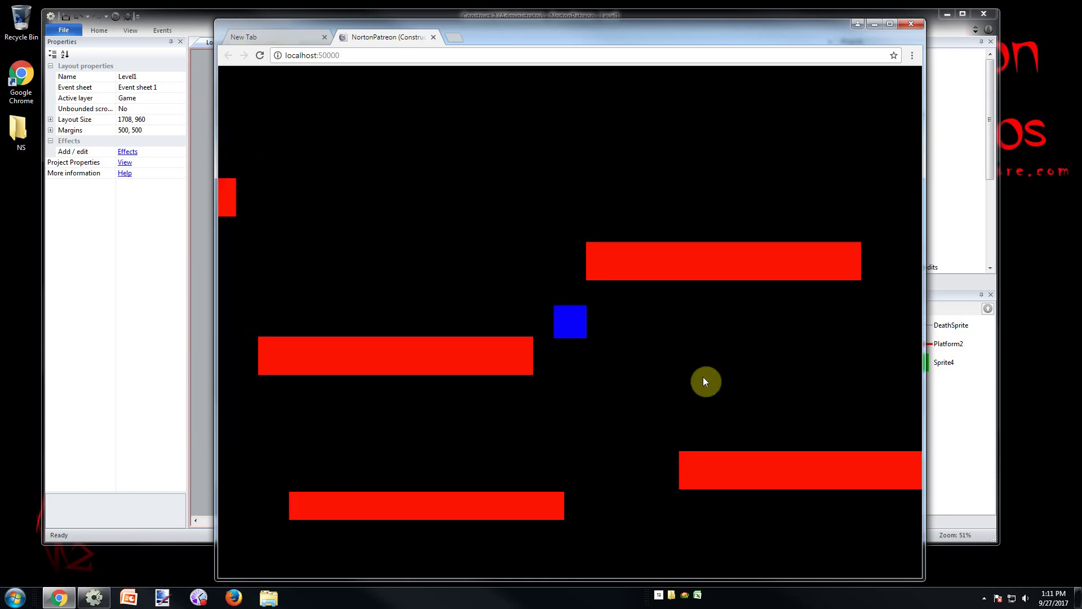
pyautogui.press('Left')
pyautogui.press('Right')
pyautogui.press('Left')
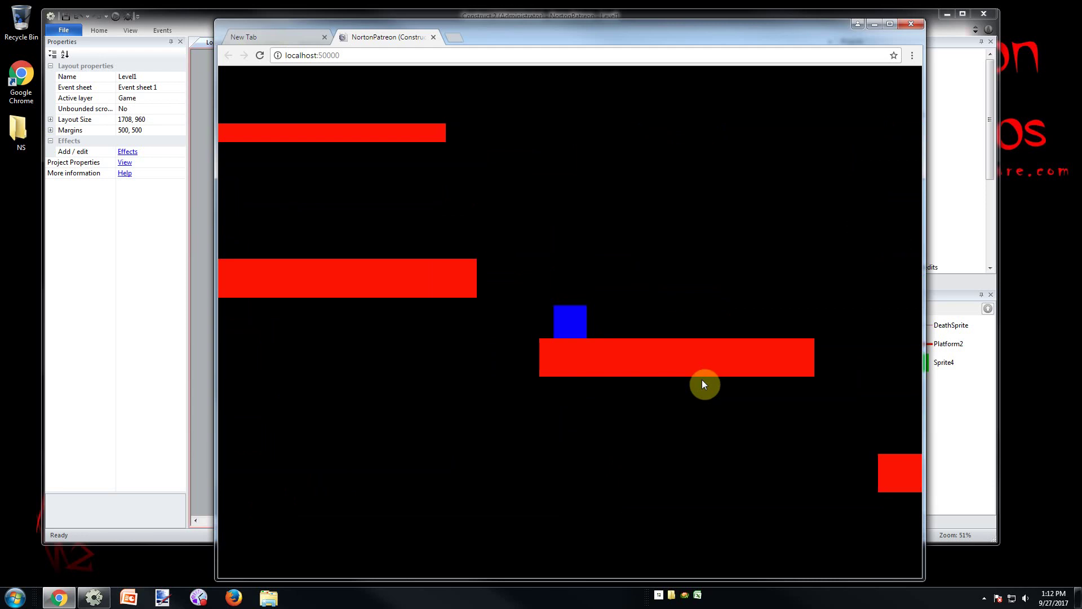
pyautogui.press('Right')
pyautogui.press('Left')
pyautogui.press('Up')
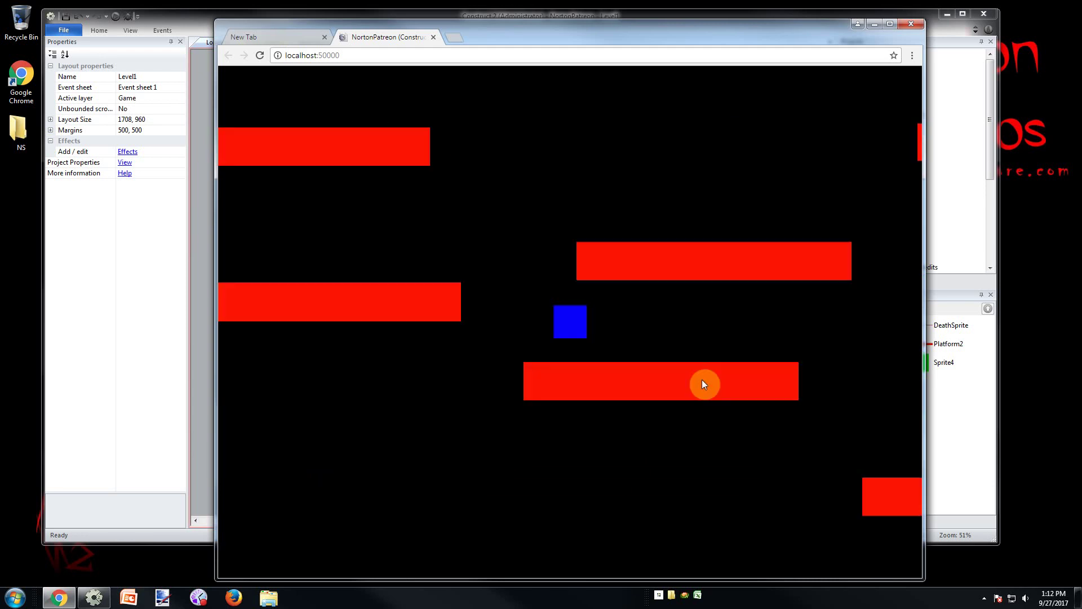
pyautogui.press('Left')
pyautogui.press('Up')
pyautogui.press('Right')
pyautogui.press('Left')
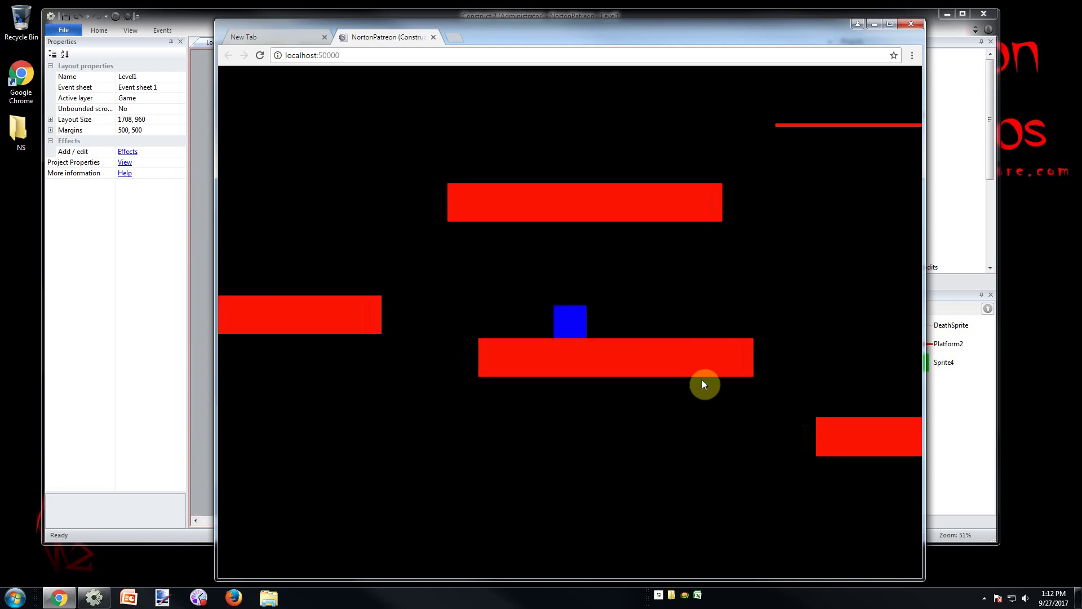
pyautogui.press('Right')
pyautogui.press('Left')
pyautogui.press('Up')
pyautogui.press('Right')
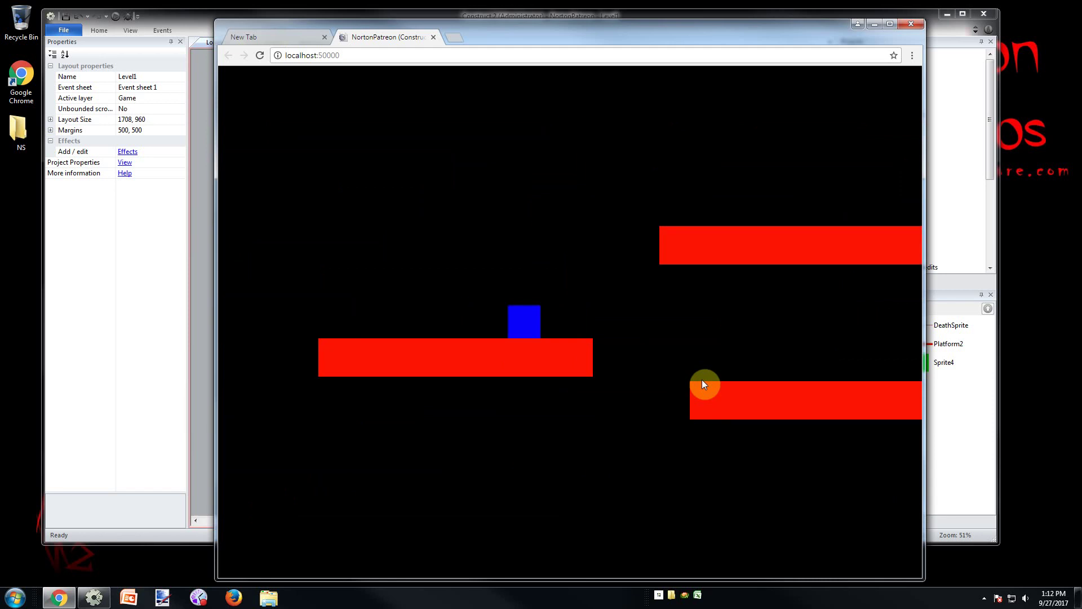
pyautogui.press('Up')
pyautogui.press('Left')
pyautogui.press('Up')
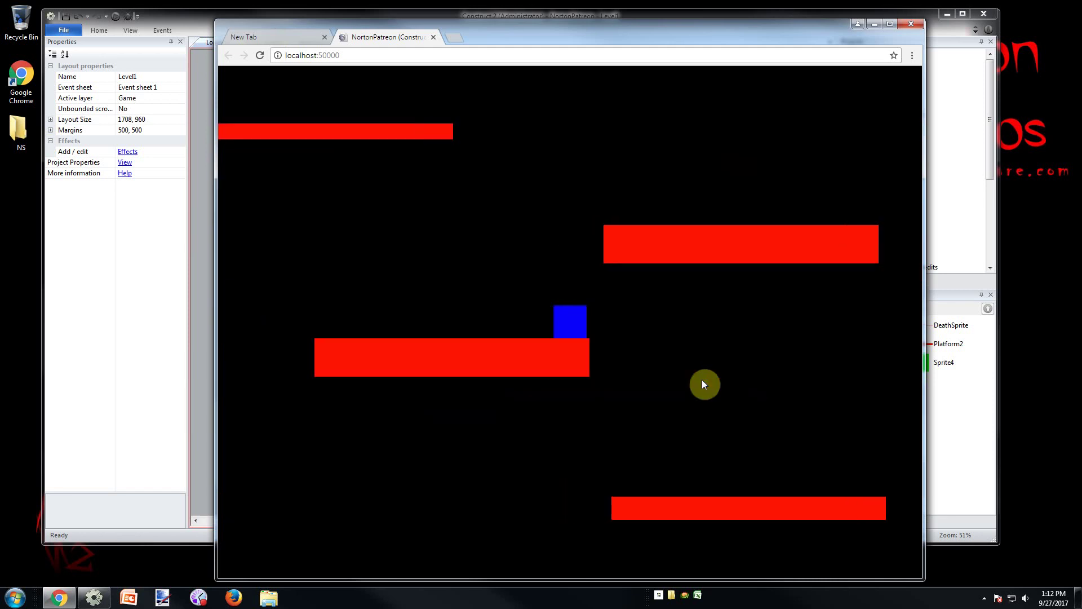
pyautogui.press('Left')
pyautogui.press('Up')
pyautogui.press('Right')
pyautogui.press('Left')
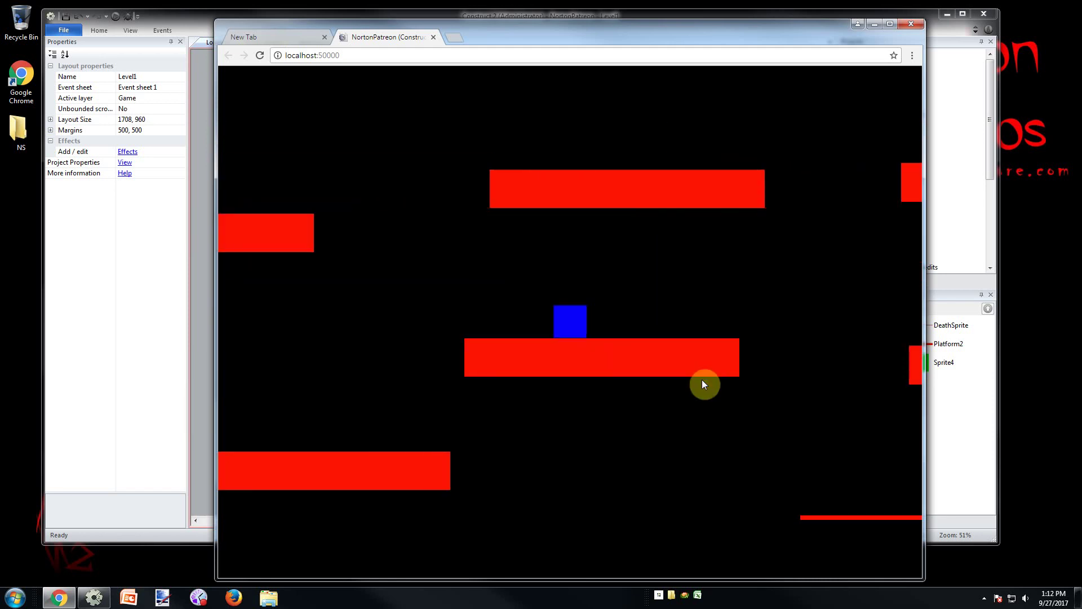
pyautogui.press('Right')
pyautogui.press('Up')
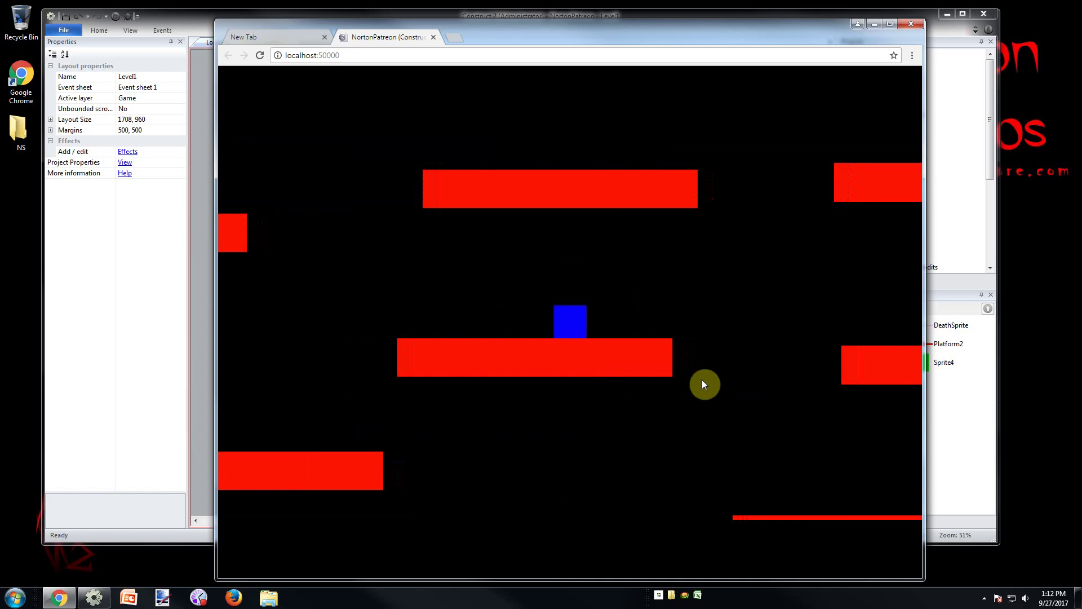
pyautogui.press('Left')
pyautogui.press('Up')
pyautogui.press('Right')
pyautogui.press('Up')
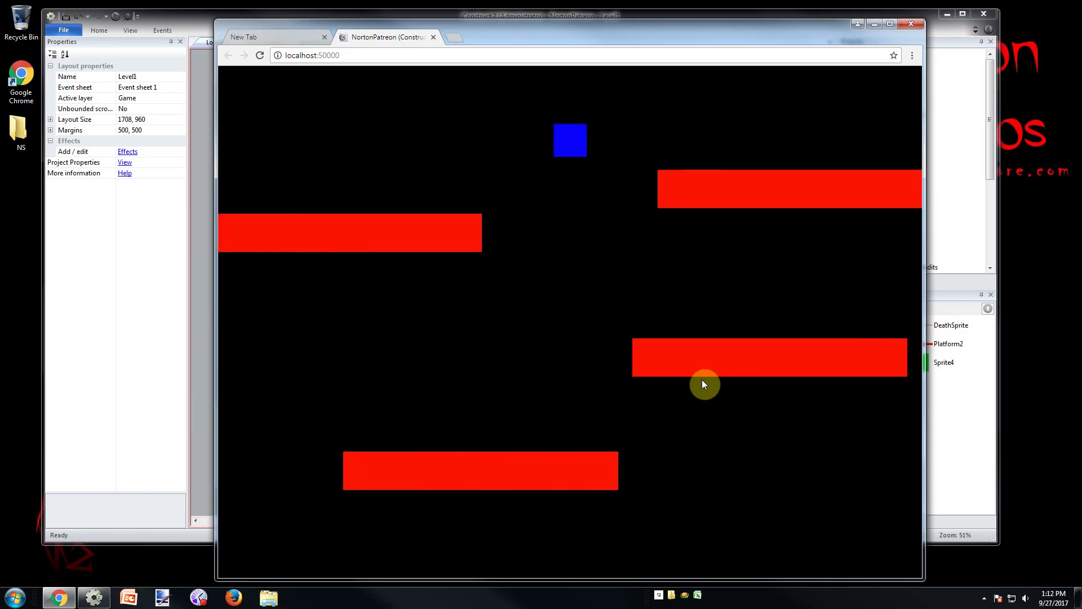
pyautogui.press('Right')
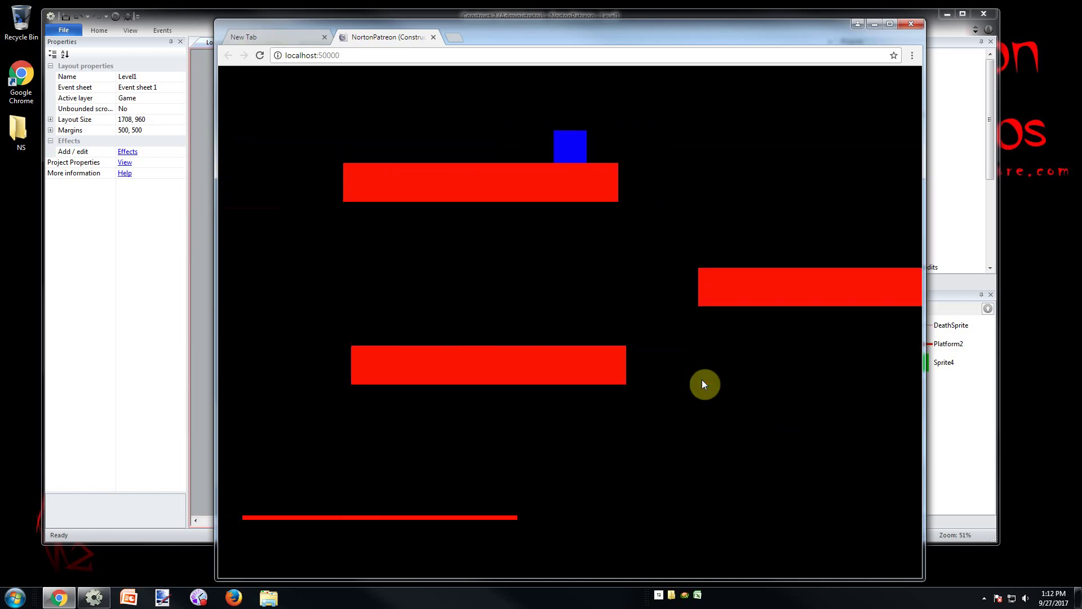